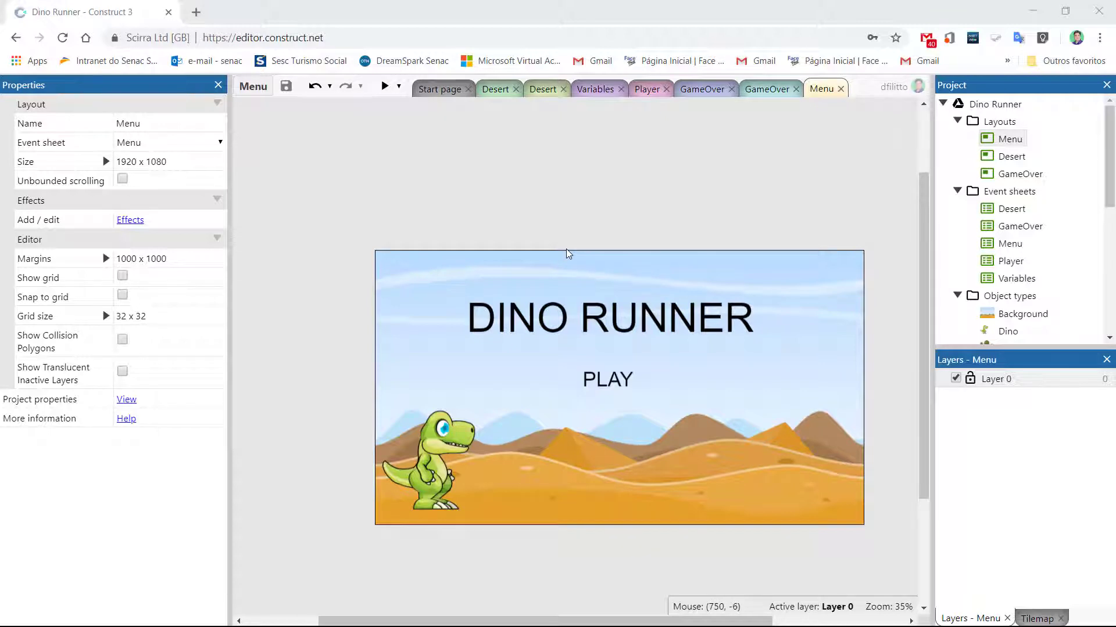
# Open the Desert event sheet and look over its movement events and Enemy group.
pyautogui.click(537, 89)
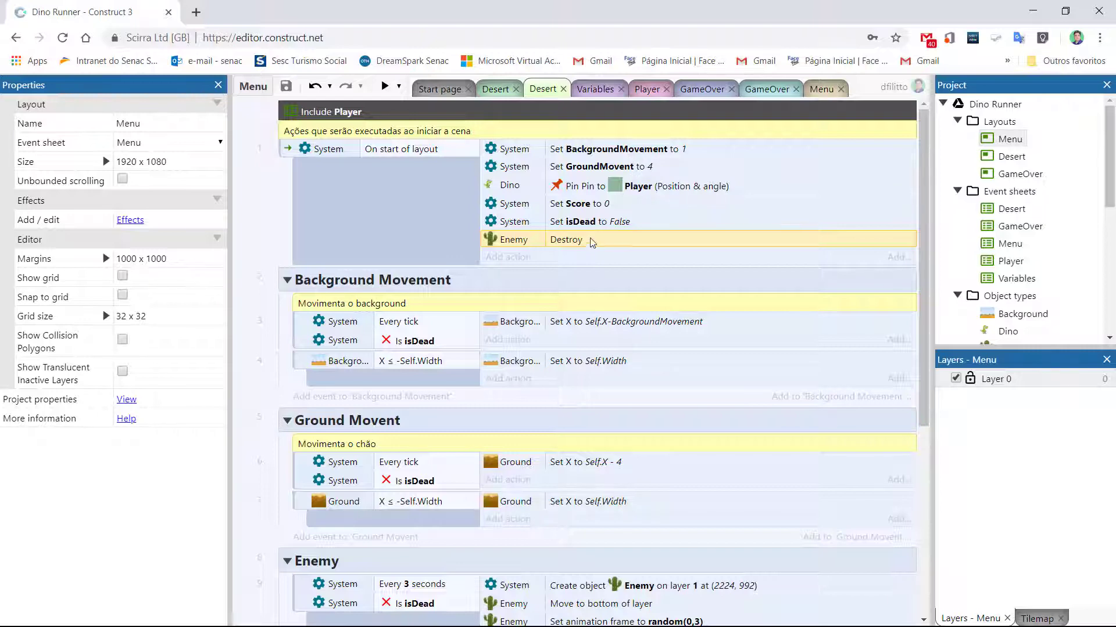
pyautogui.scroll(-3, 592, 242)
pyautogui.scroll(-1, 590, 249)
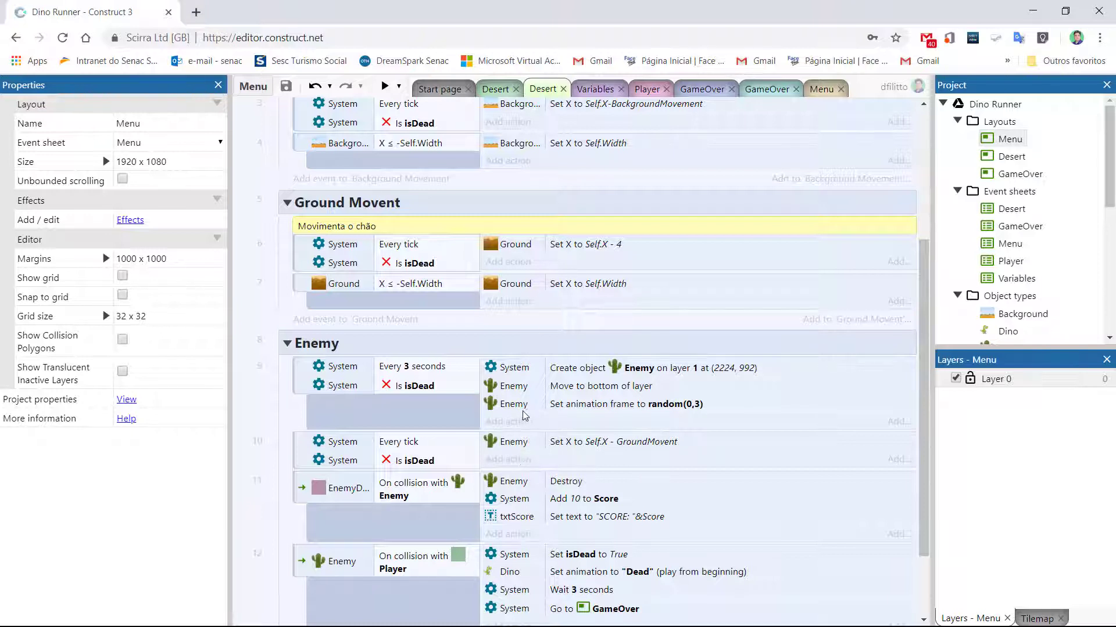
pyautogui.scroll(-2, 520, 411)
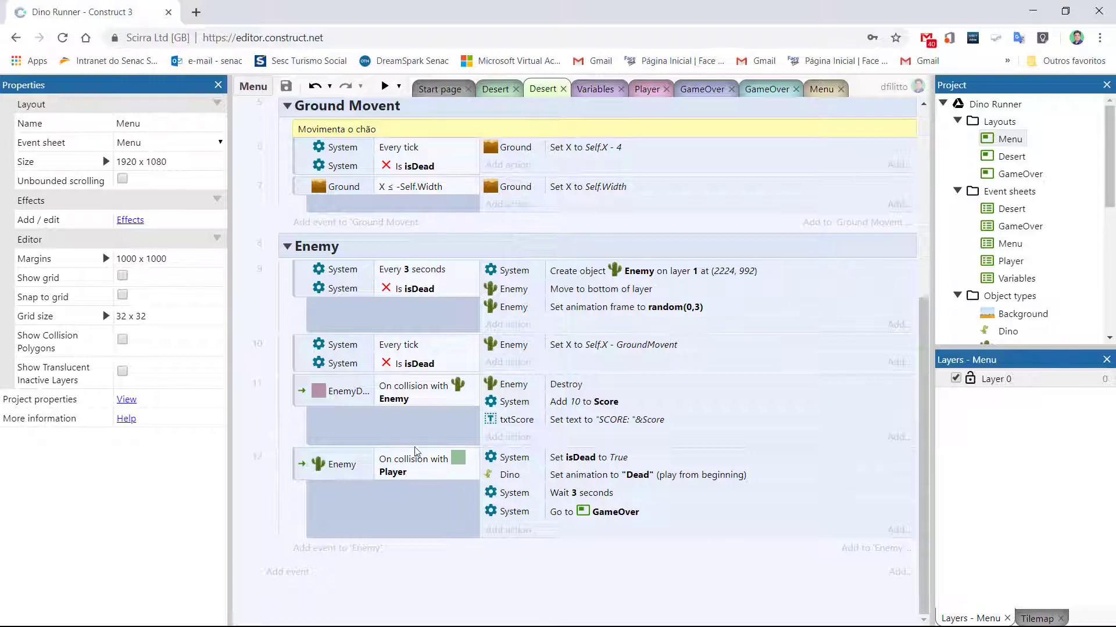
pyautogui.scroll(2, 415, 448)
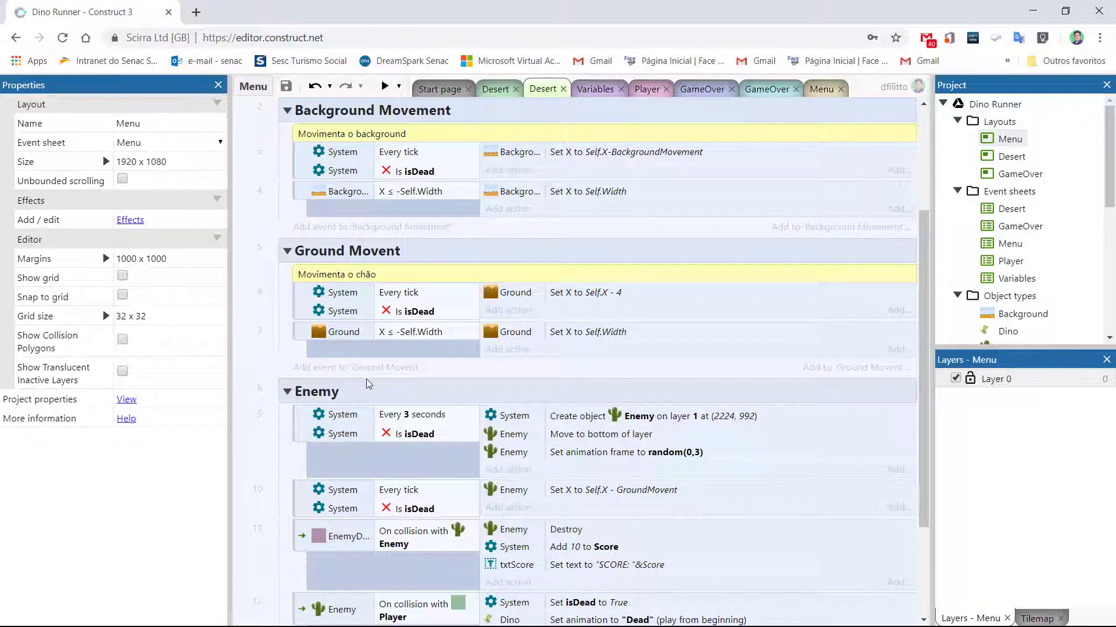
pyautogui.scroll(-2, 366, 383)
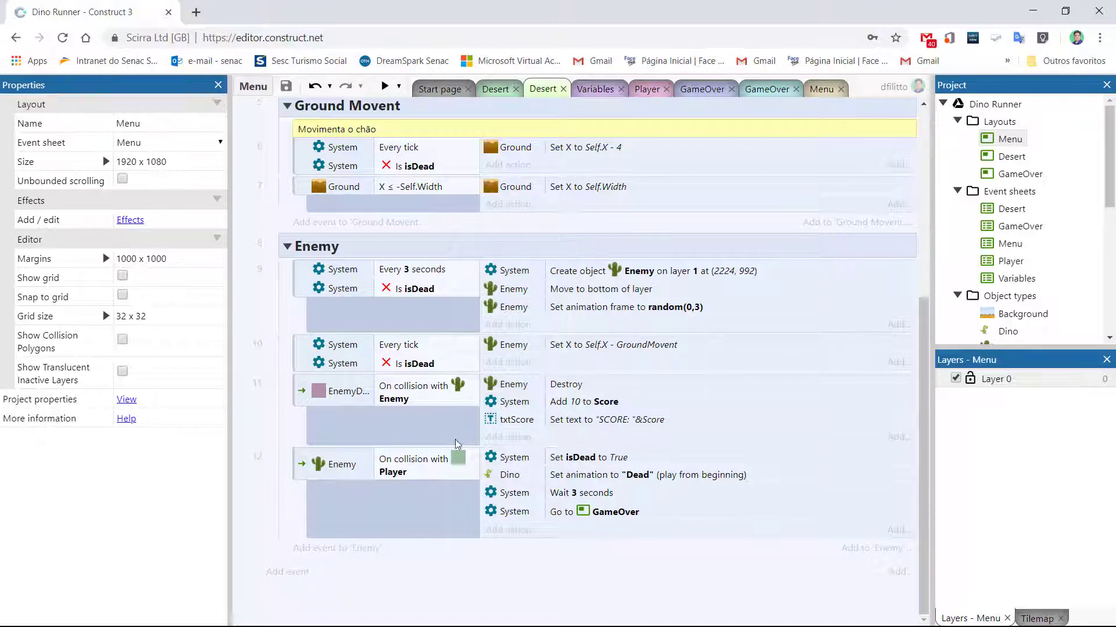
pyautogui.scroll(5, 632, 369)
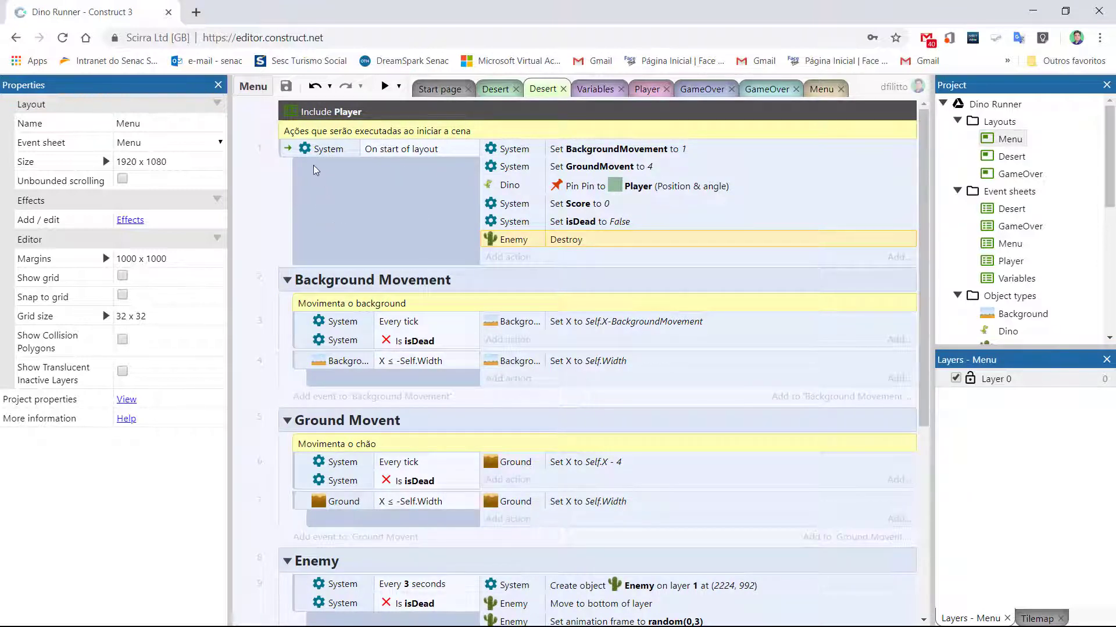
# Add event 13 at the end of the Desert sheet with a System 'Every 2 seconds' condition.
pyautogui.click(314, 208)
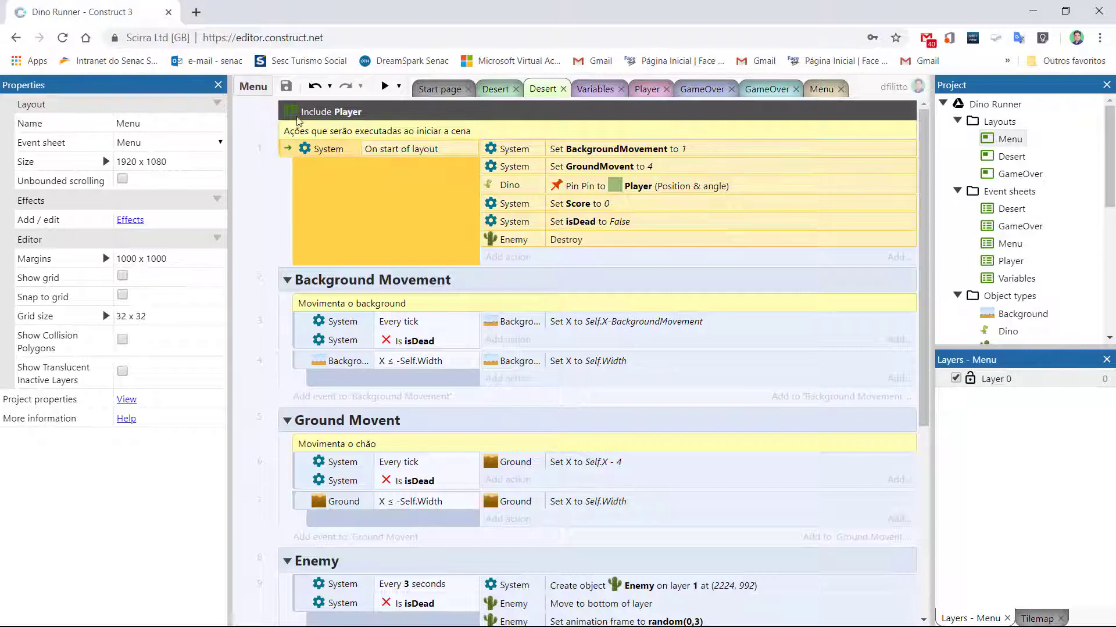
pyautogui.click(323, 114)
pyautogui.rightClick(301, 133)
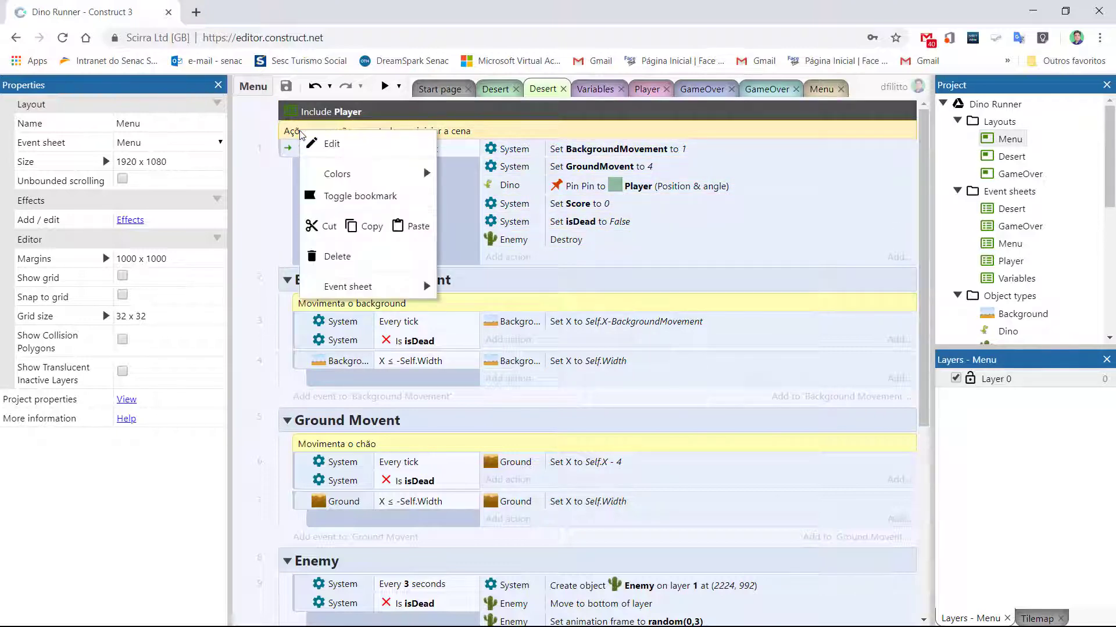
pyautogui.click(271, 172)
pyautogui.scroll(-5, 281, 172)
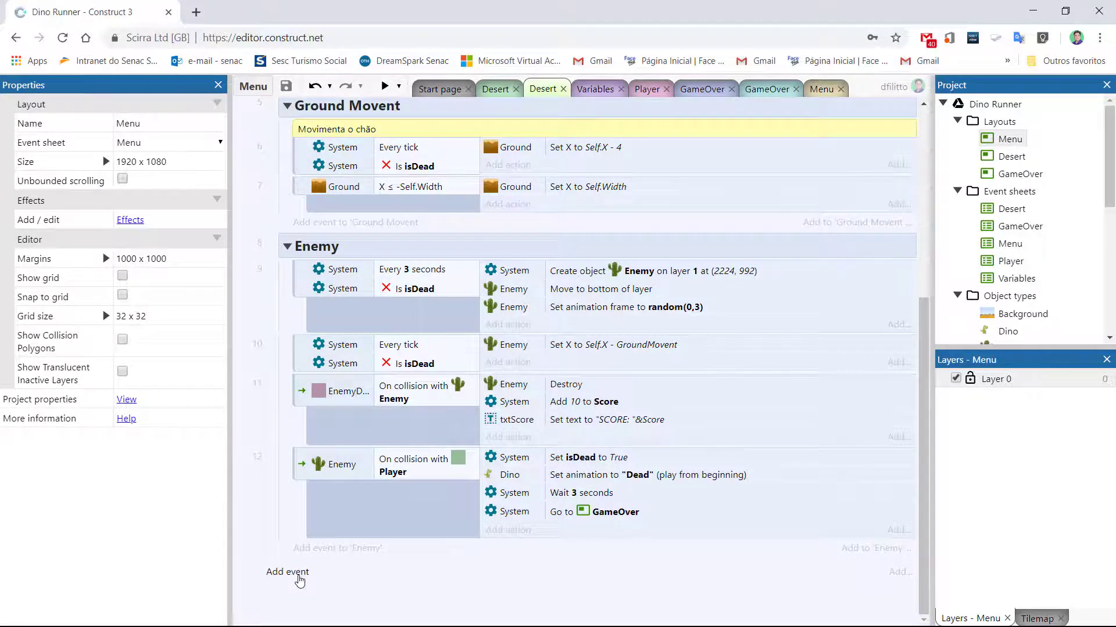
pyautogui.click(298, 577)
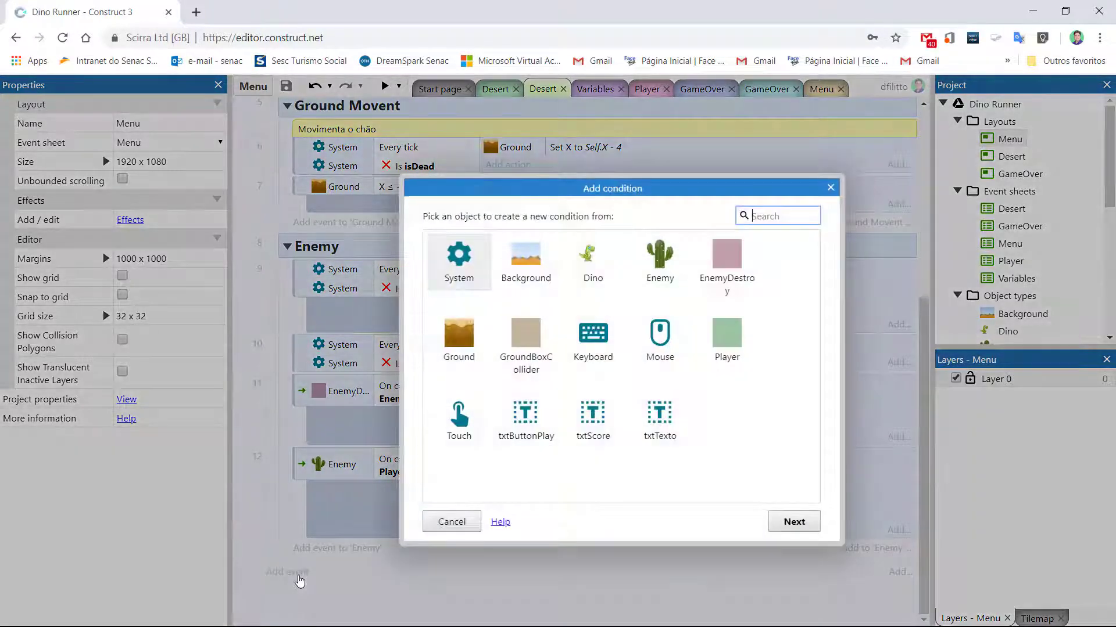
pyautogui.doubleClick(468, 274)
pyautogui.write('eve')
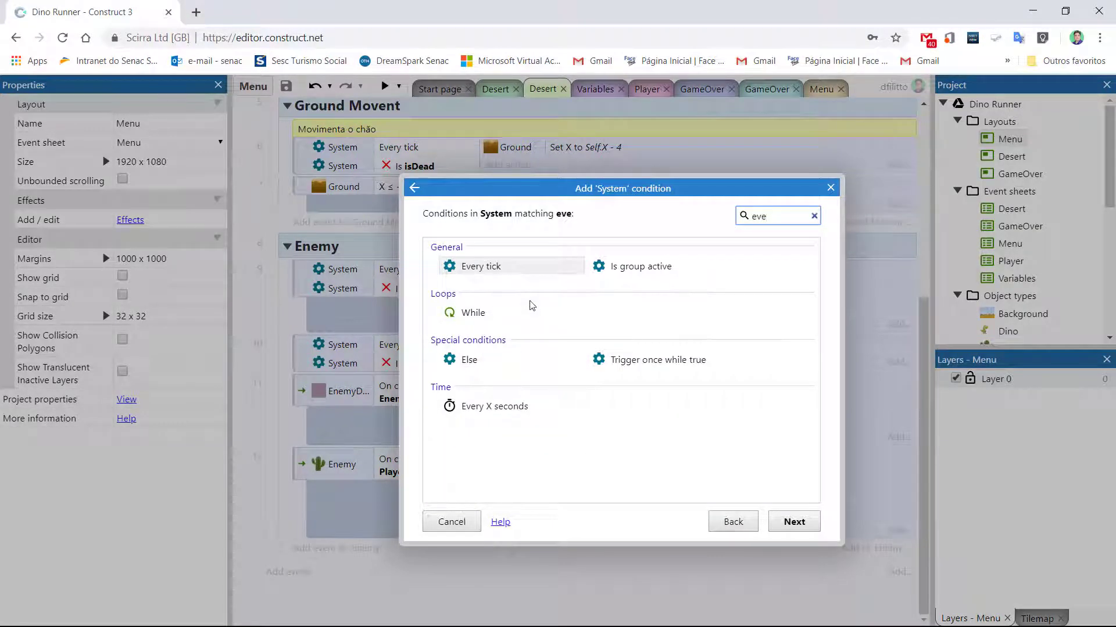
pyautogui.doubleClick(507, 408)
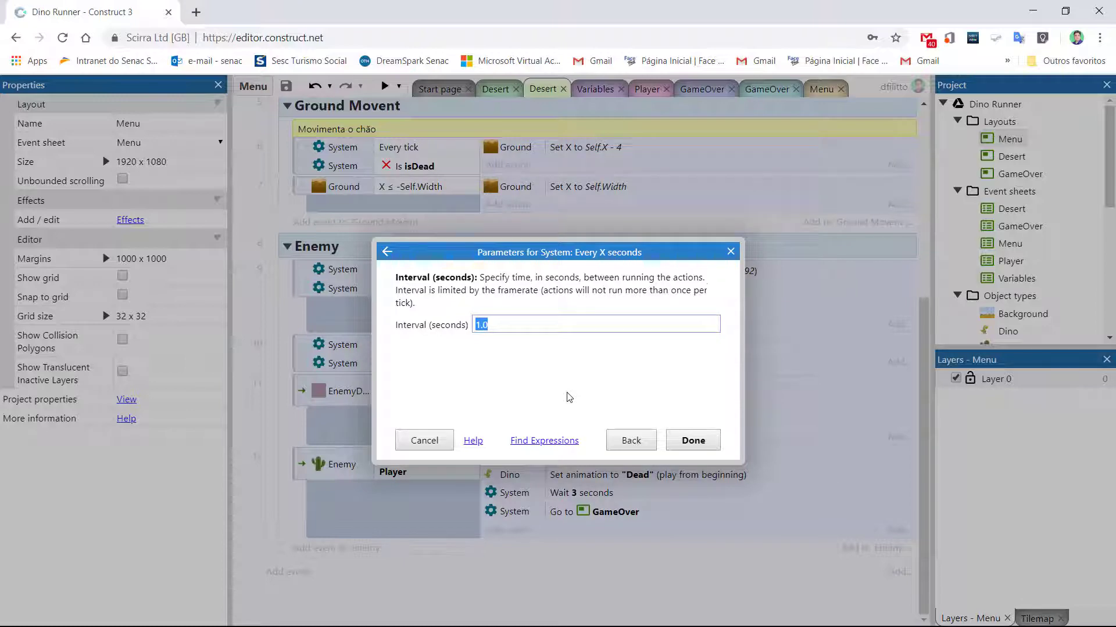
pyautogui.write('2')
pyautogui.click(691, 441)
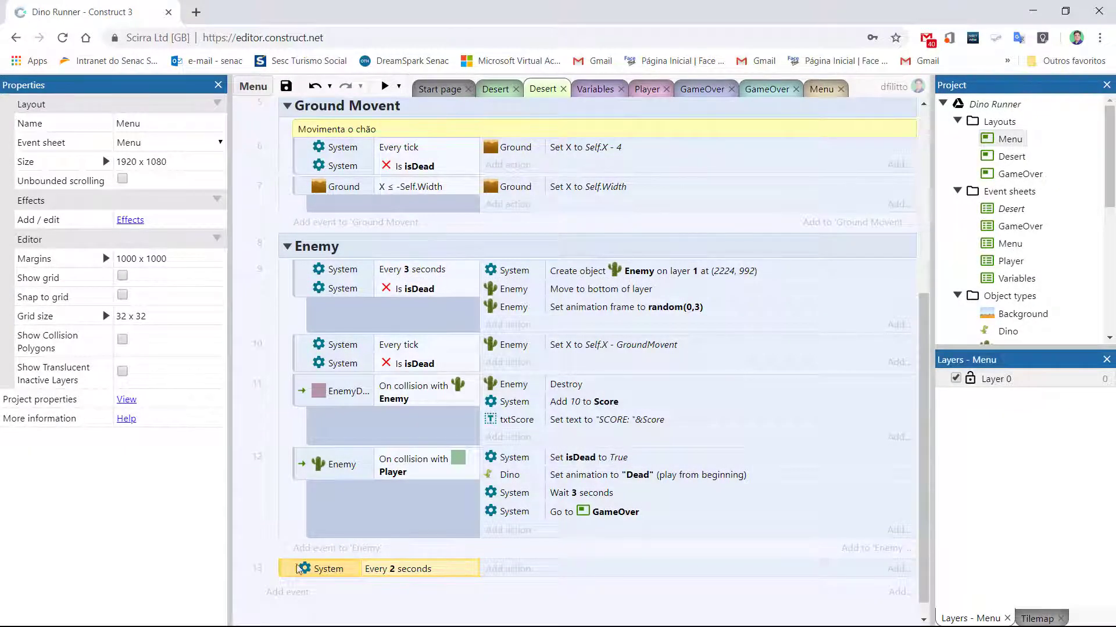
# Move the Every 2 seconds event up to sit right below On start of layout.
pyautogui.moveTo(304, 421); pyautogui.dragTo(306, 401)
pyautogui.scroll(5, 306, 401)
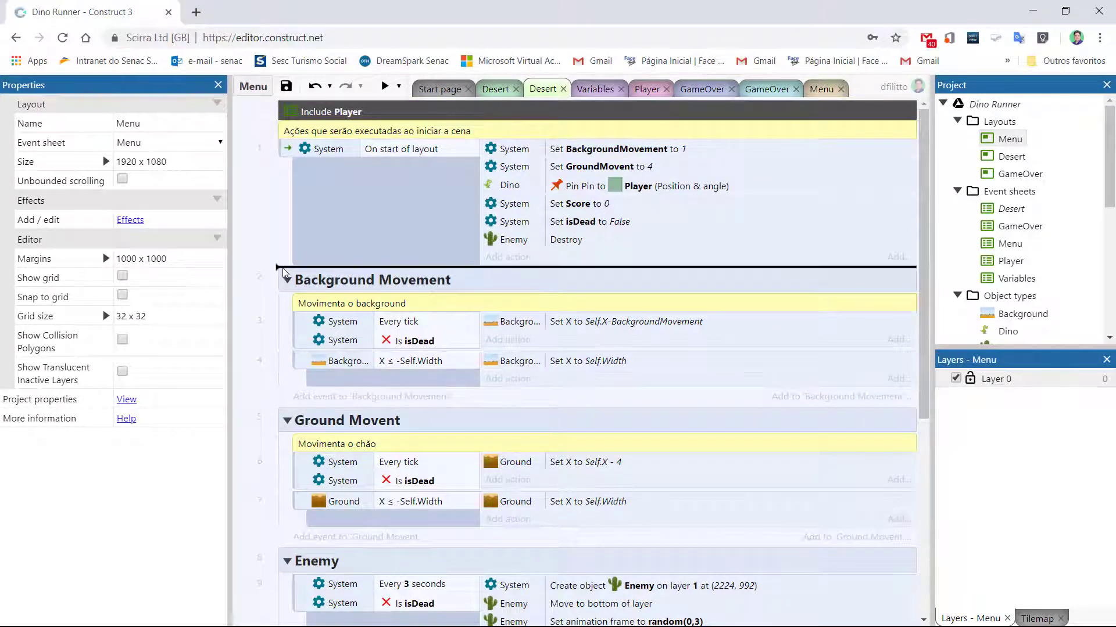
pyautogui.moveTo(306, 400); pyautogui.dragTo(282, 267)
pyautogui.click(257, 245)
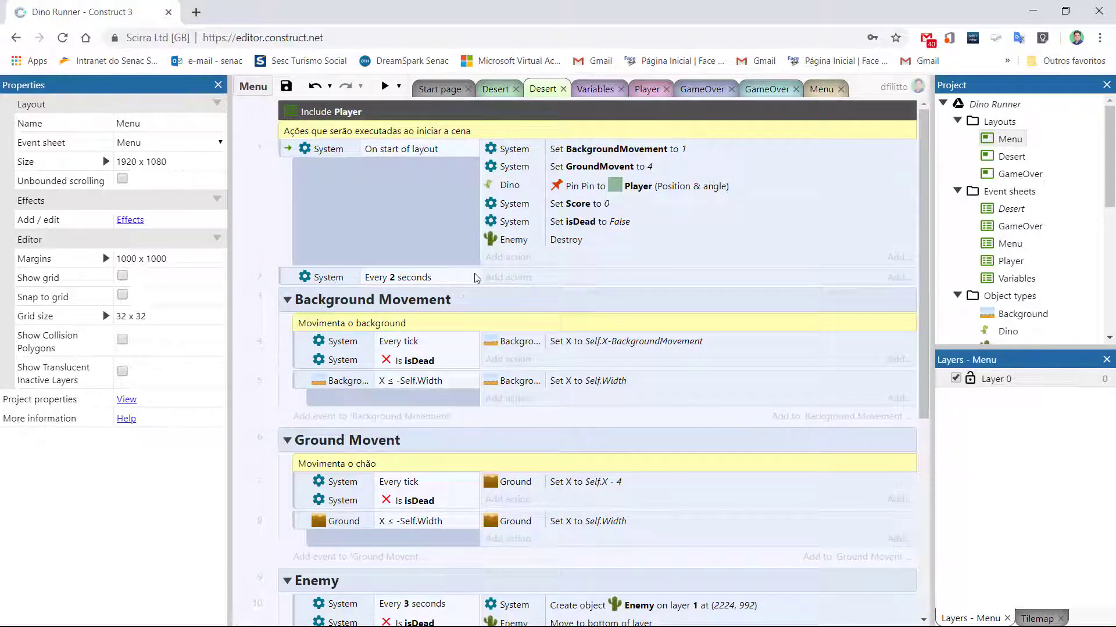
pyautogui.scroll(-1, 349, 331)
pyautogui.scroll(-5, 345, 349)
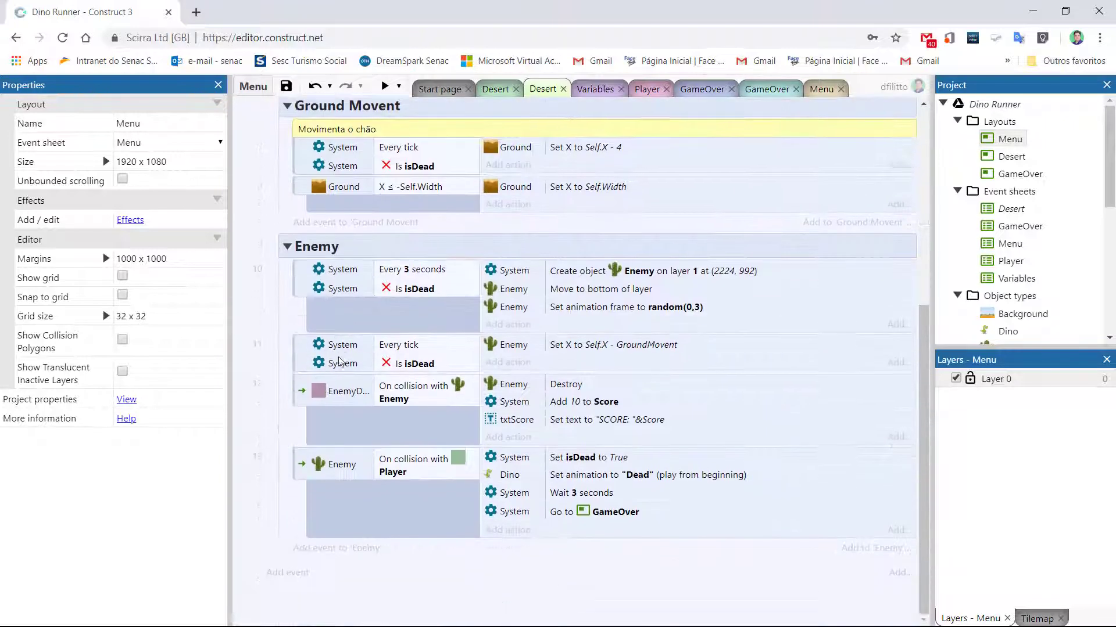
pyautogui.scroll(5, 341, 360)
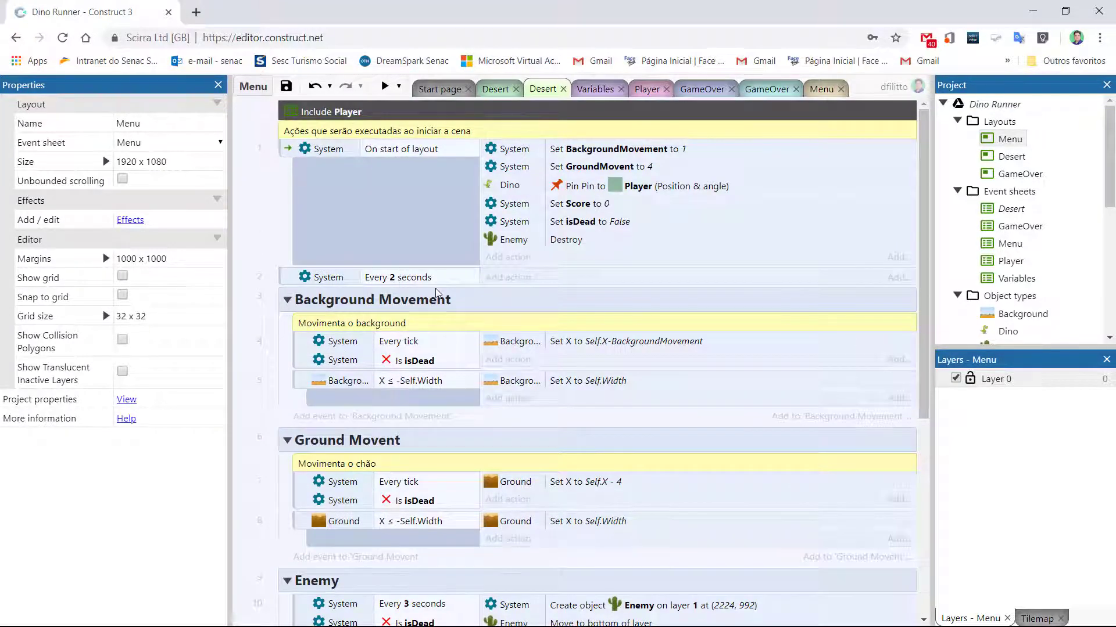
# Give the Every 2 seconds event a System action adding 1 to GroundMovent.
pyautogui.click(507, 285)
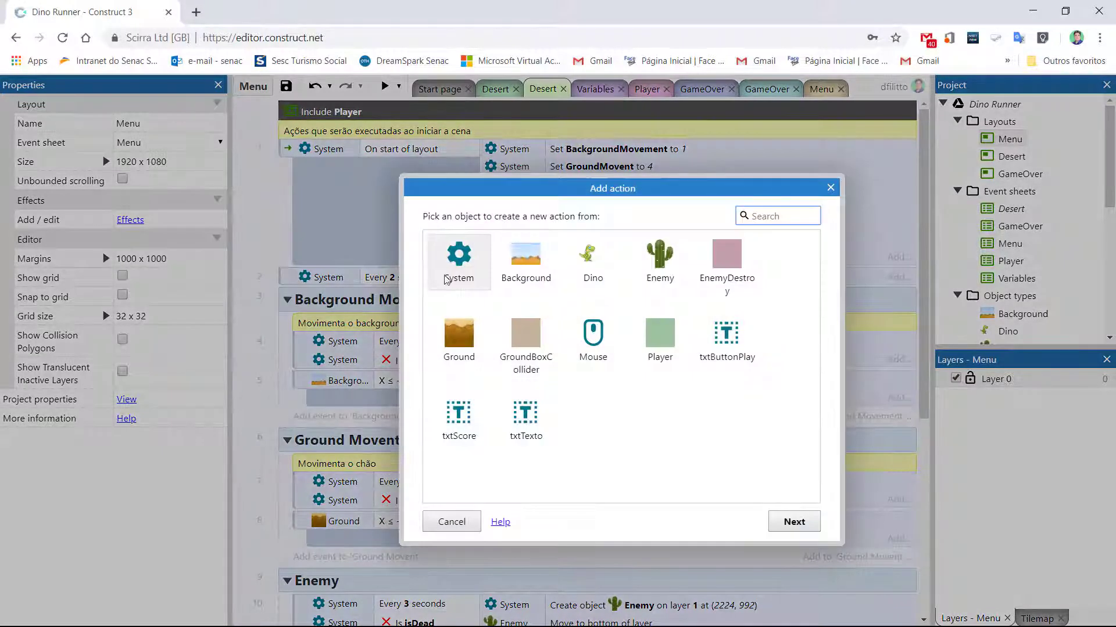
pyautogui.doubleClick(455, 262)
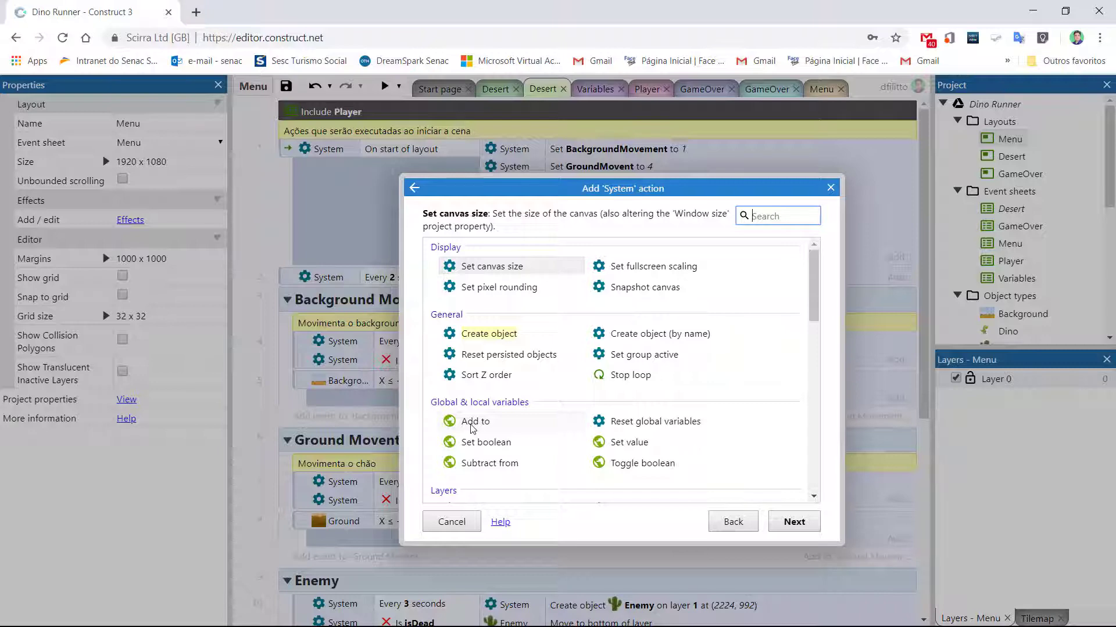
pyautogui.doubleClick(474, 423)
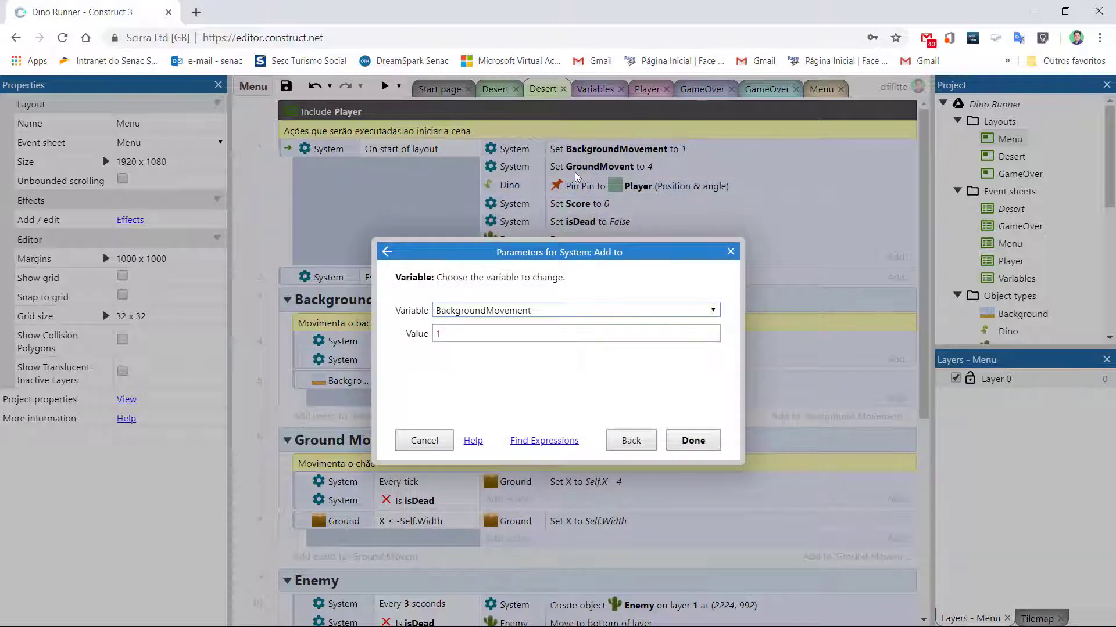
pyautogui.click(485, 316)
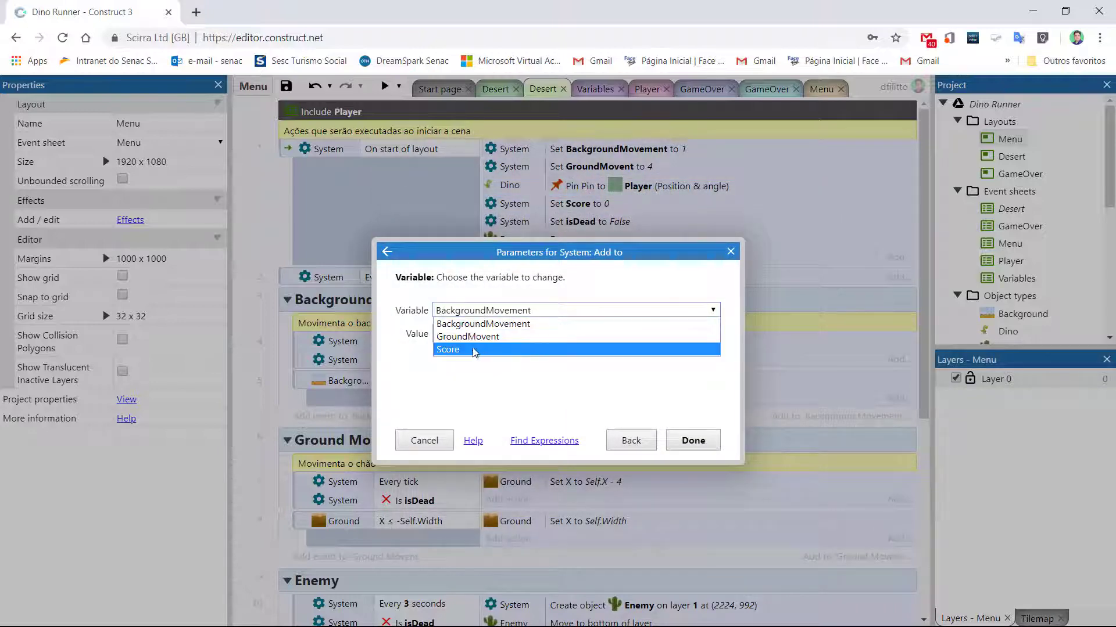
pyautogui.click(459, 337)
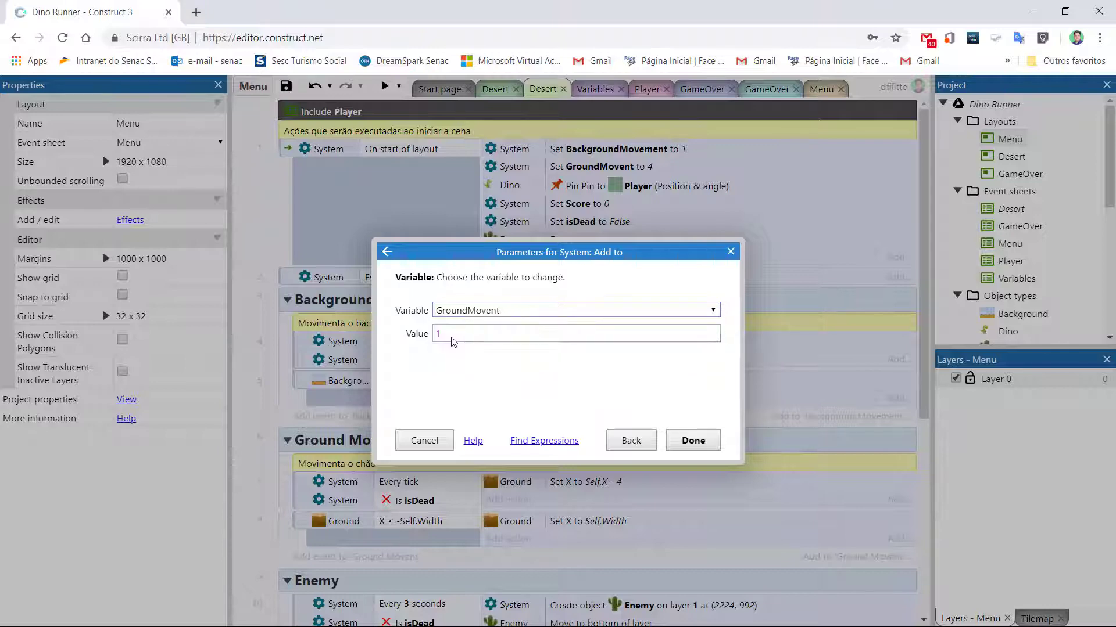
pyautogui.click(694, 442)
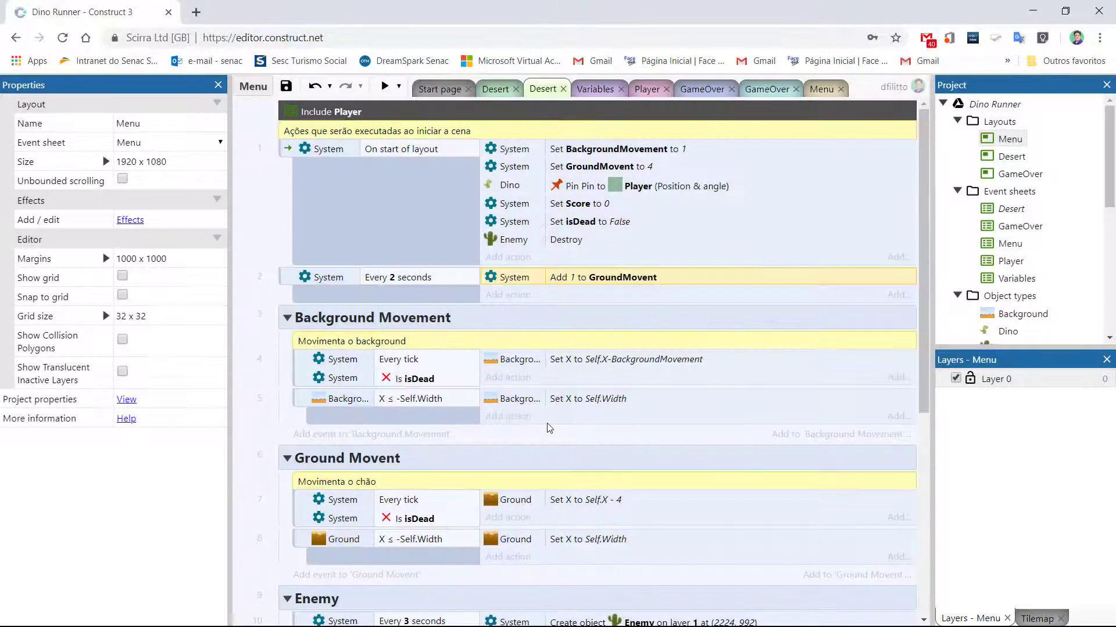
# Preview the game, jump the dino over cacti up to score 180, then close the preview.
pyautogui.click(385, 89)
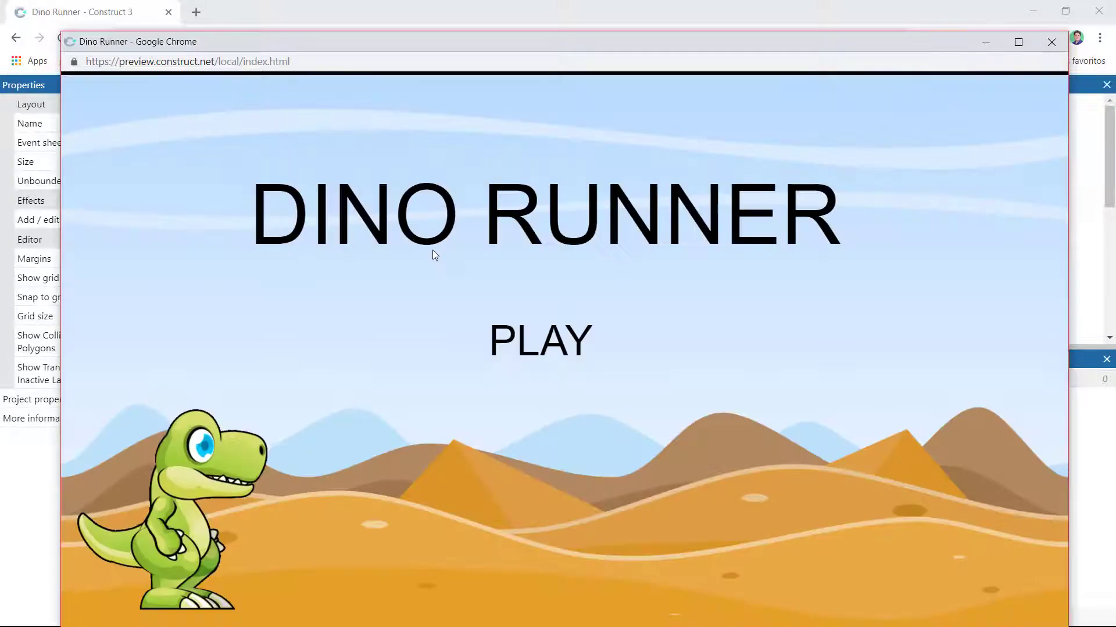
pyautogui.click(525, 362)
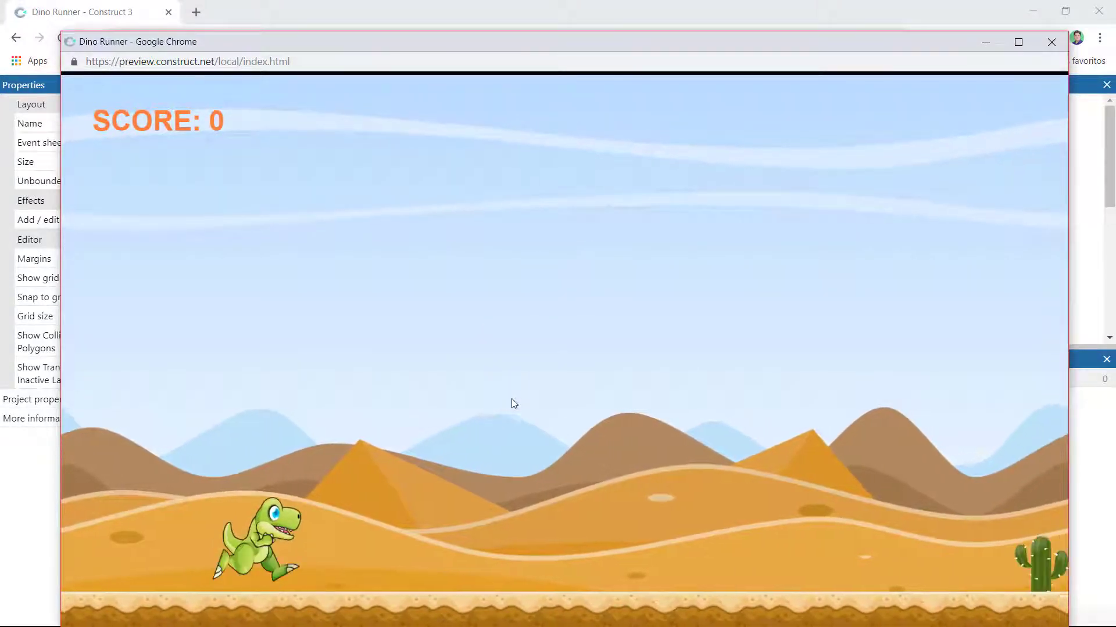
pyautogui.click(643, 534)
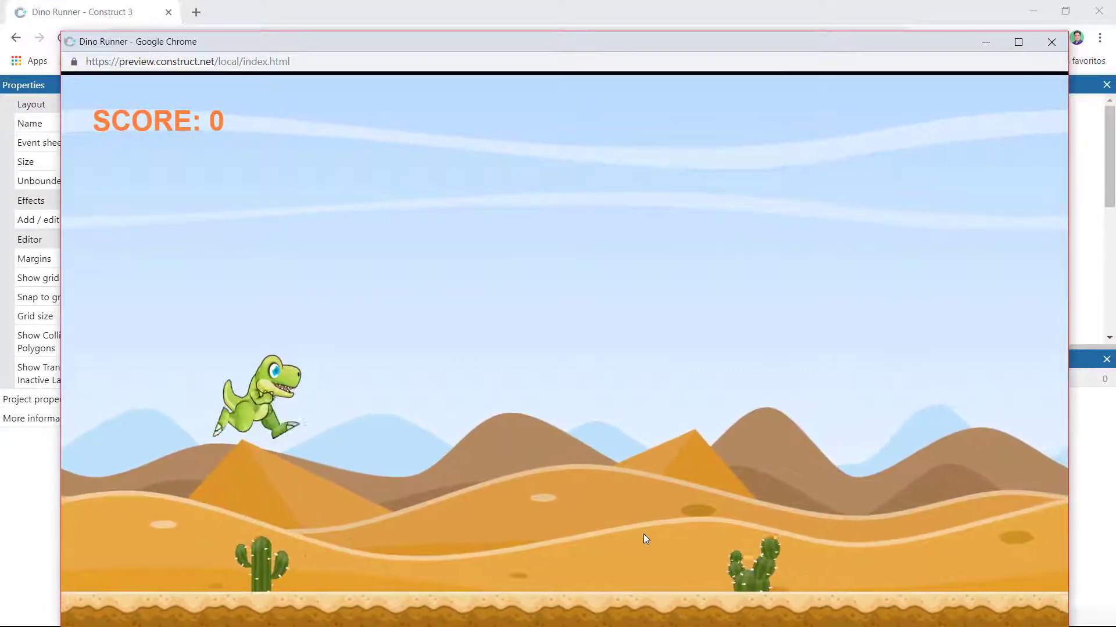
pyautogui.click(645, 533)
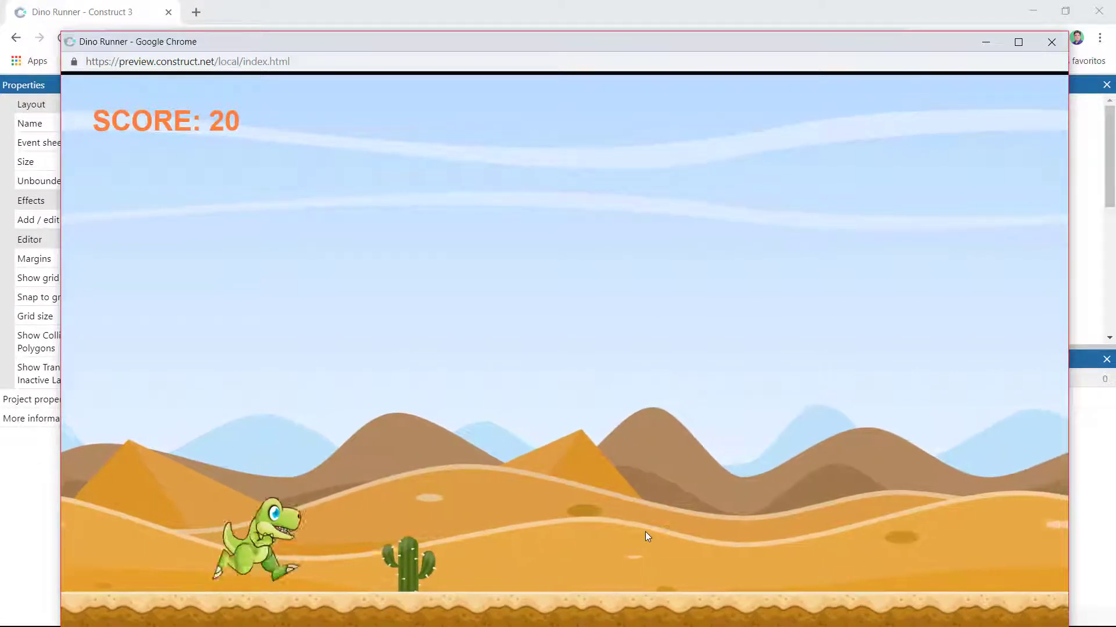
pyautogui.click(646, 535)
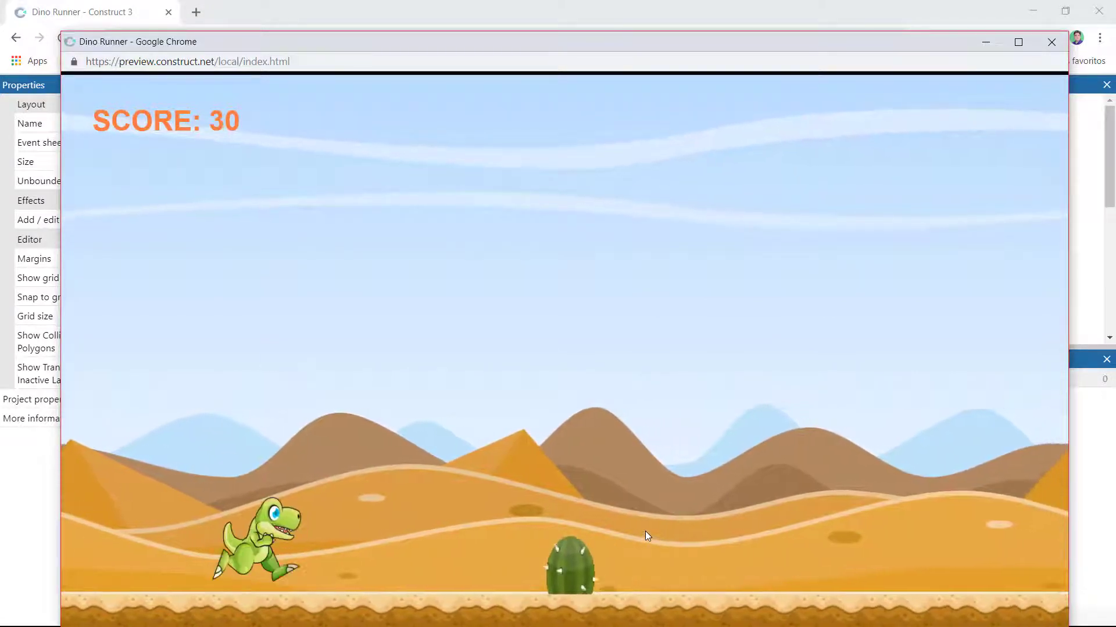
pyautogui.click(645, 531)
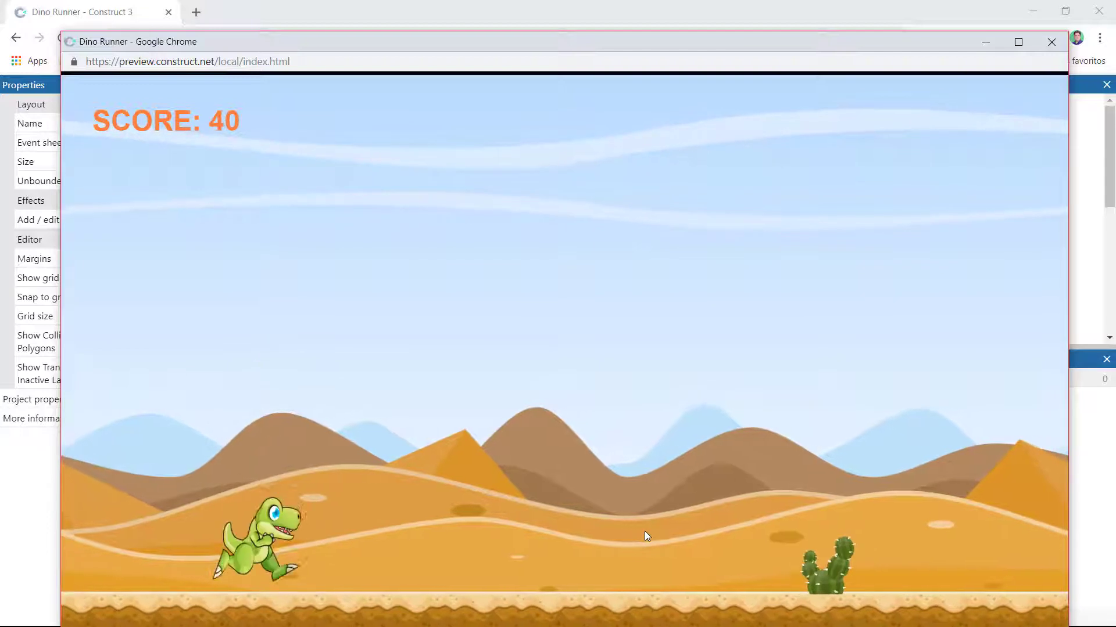
pyautogui.click(644, 531)
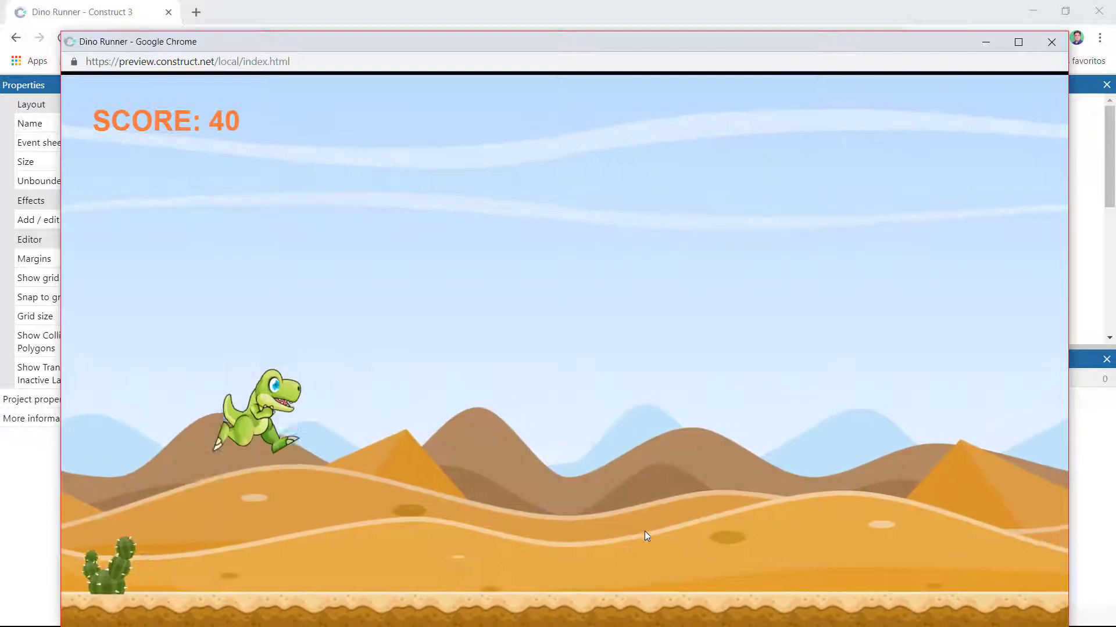
pyautogui.click(644, 531)
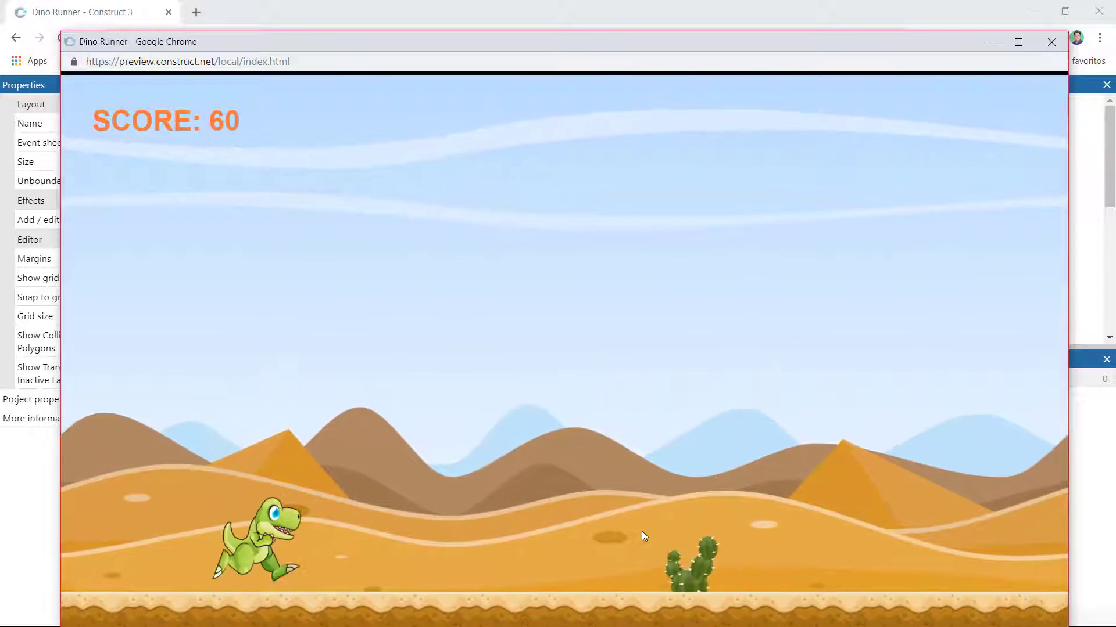
pyautogui.click(641, 531)
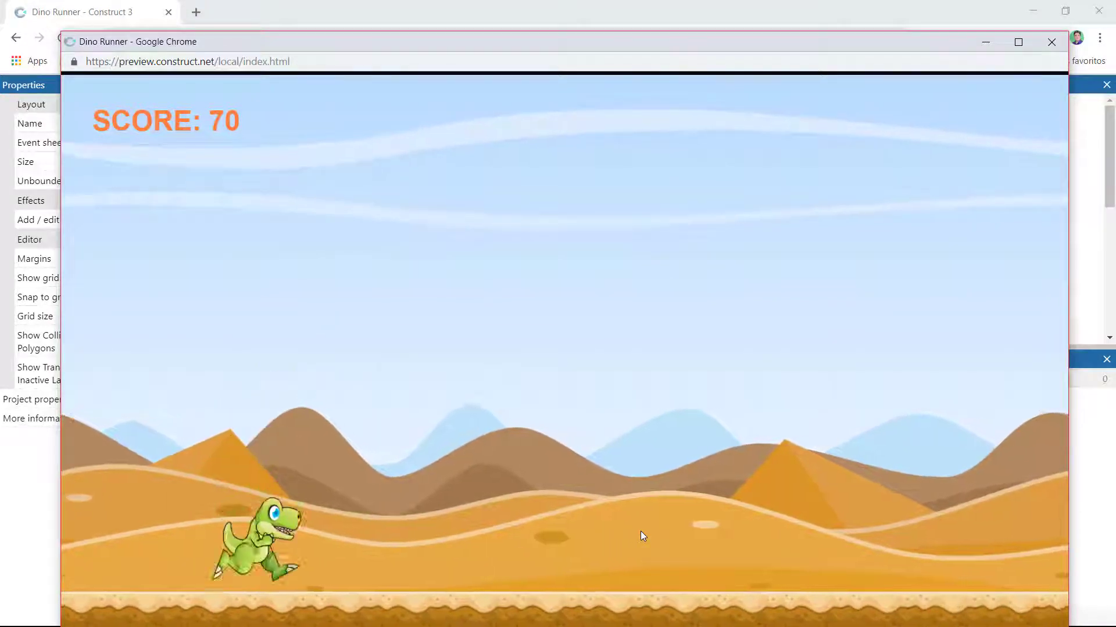
pyautogui.click(675, 538)
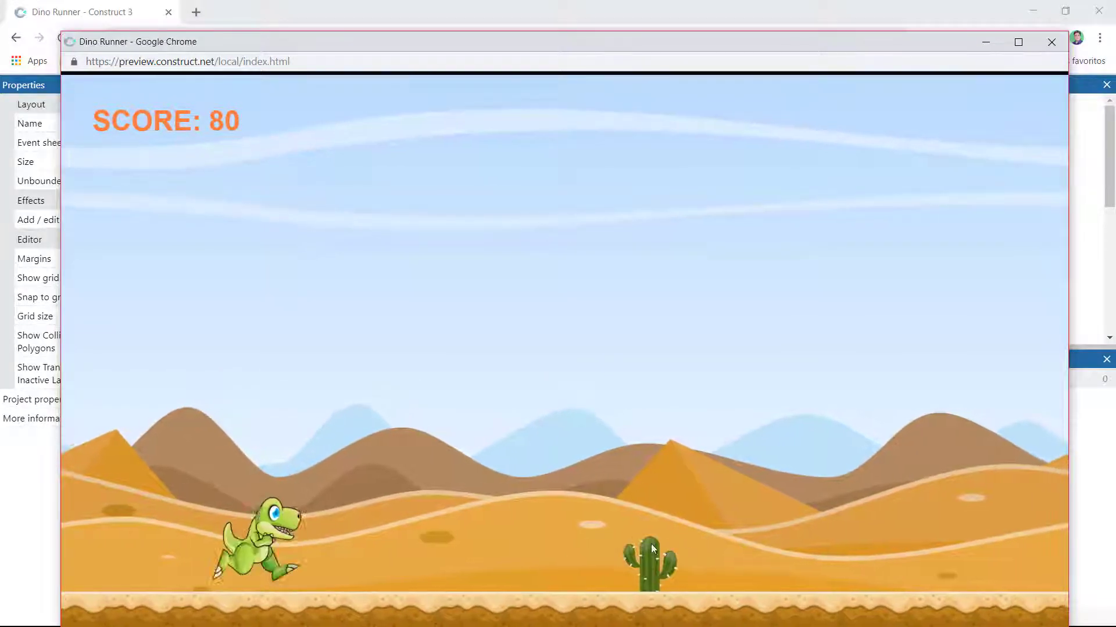
pyautogui.click(651, 545)
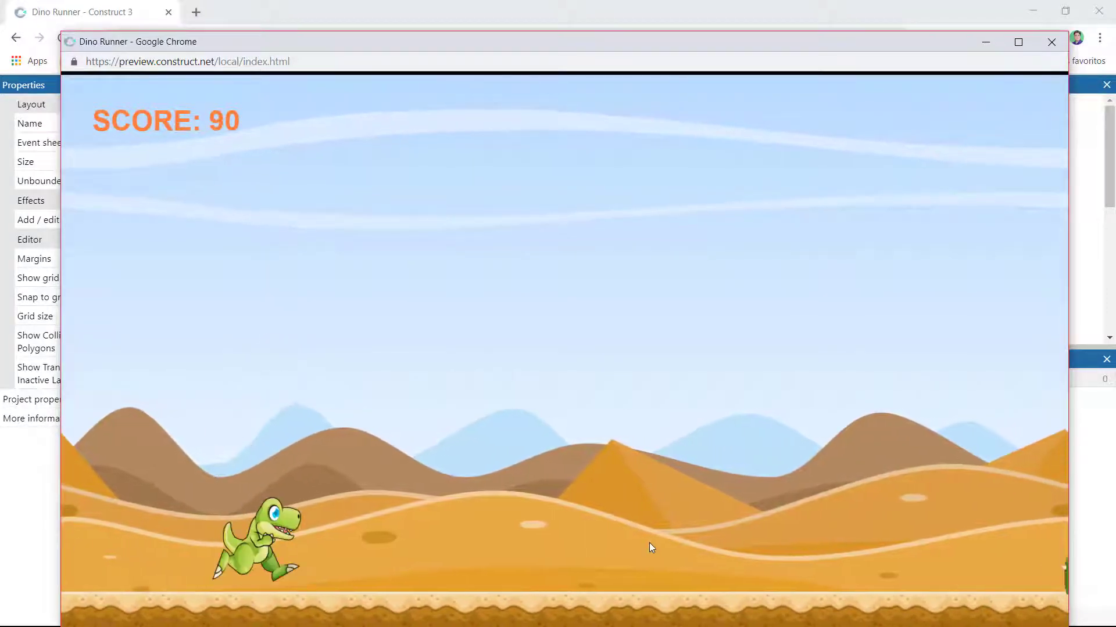
pyautogui.click(650, 546)
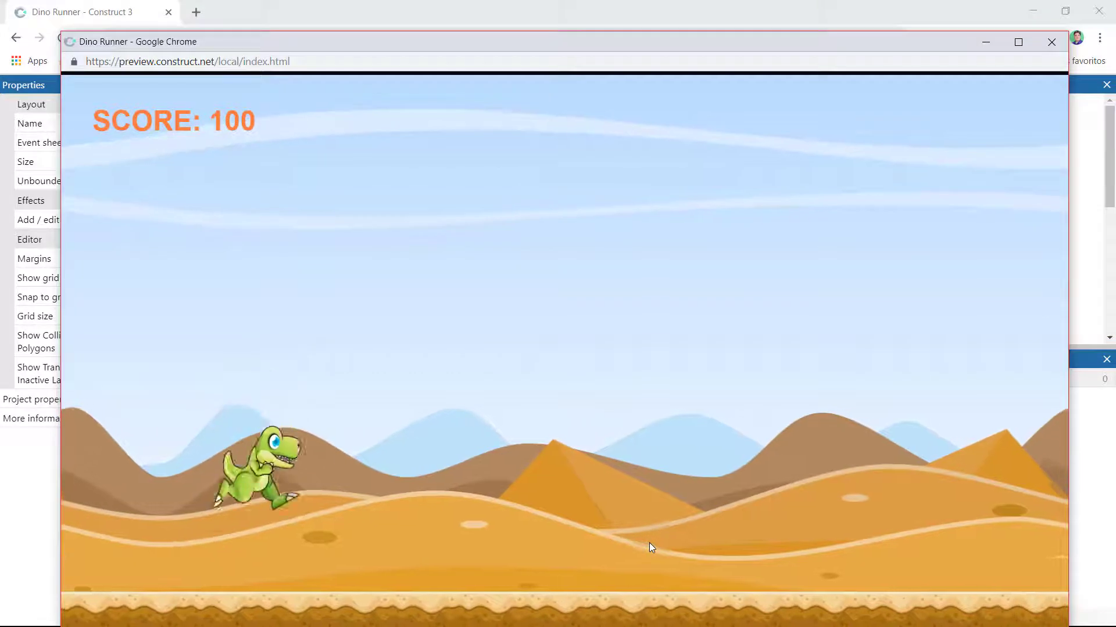
pyautogui.click(650, 544)
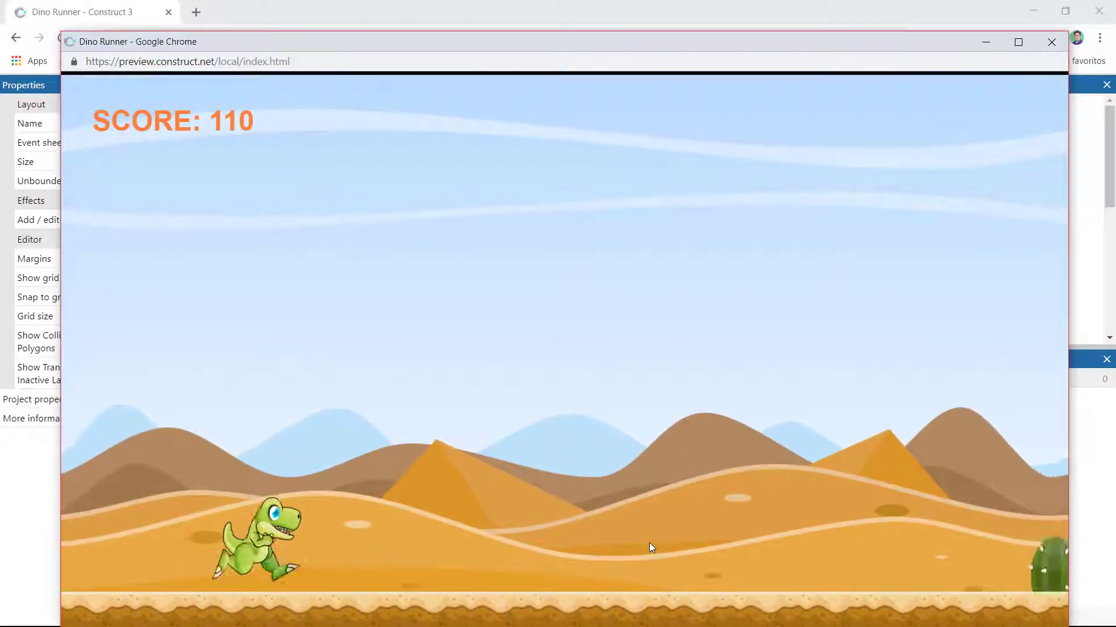
pyautogui.click(650, 544)
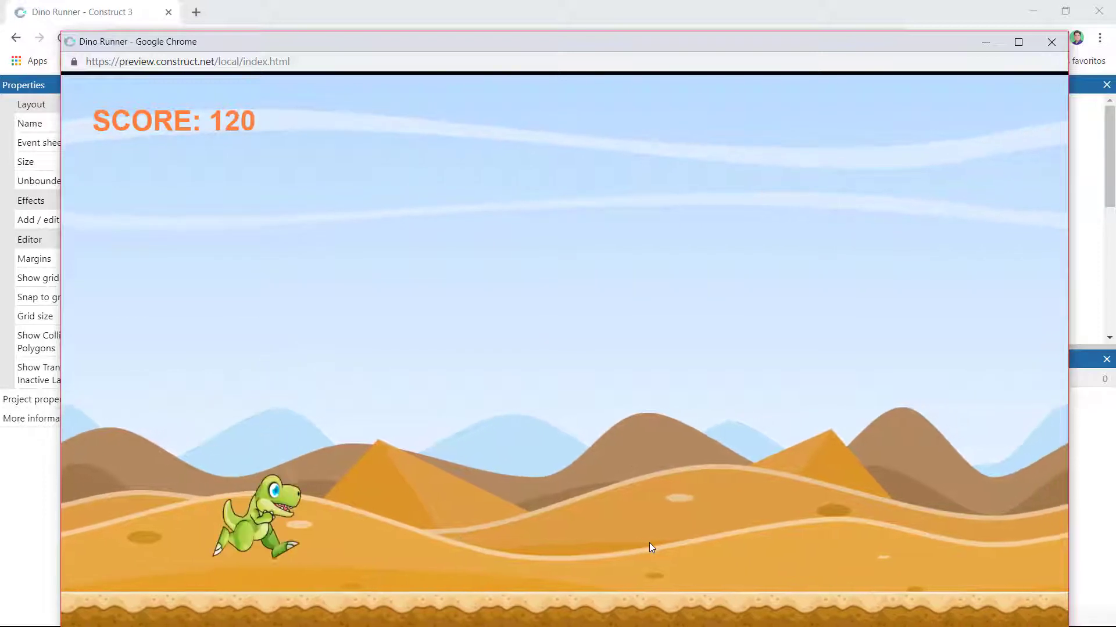
pyautogui.click(657, 538)
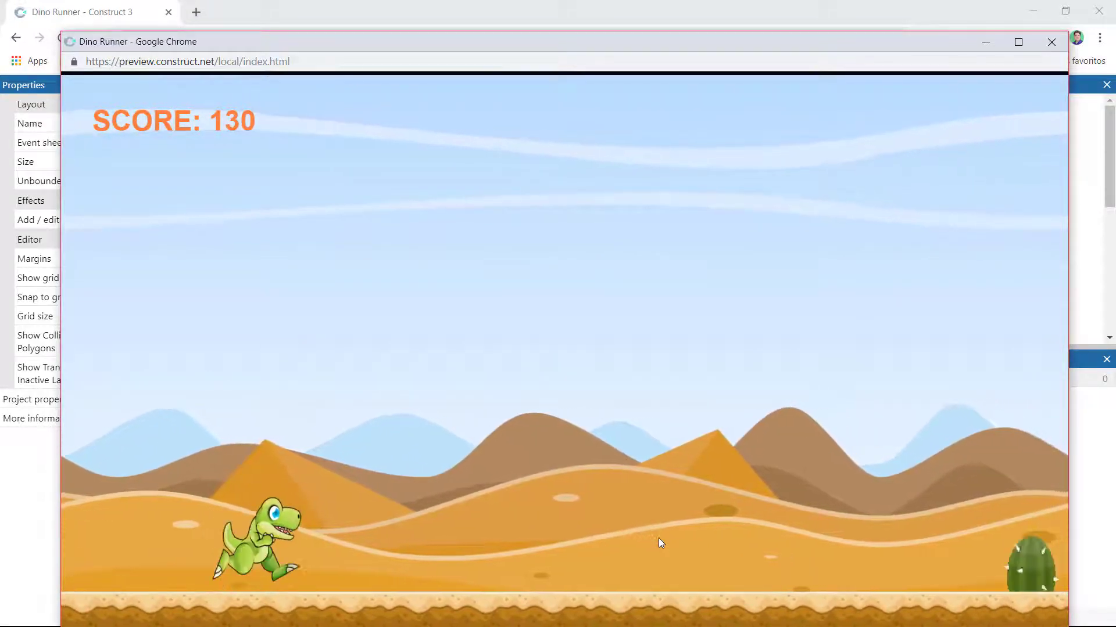
pyautogui.click(658, 538)
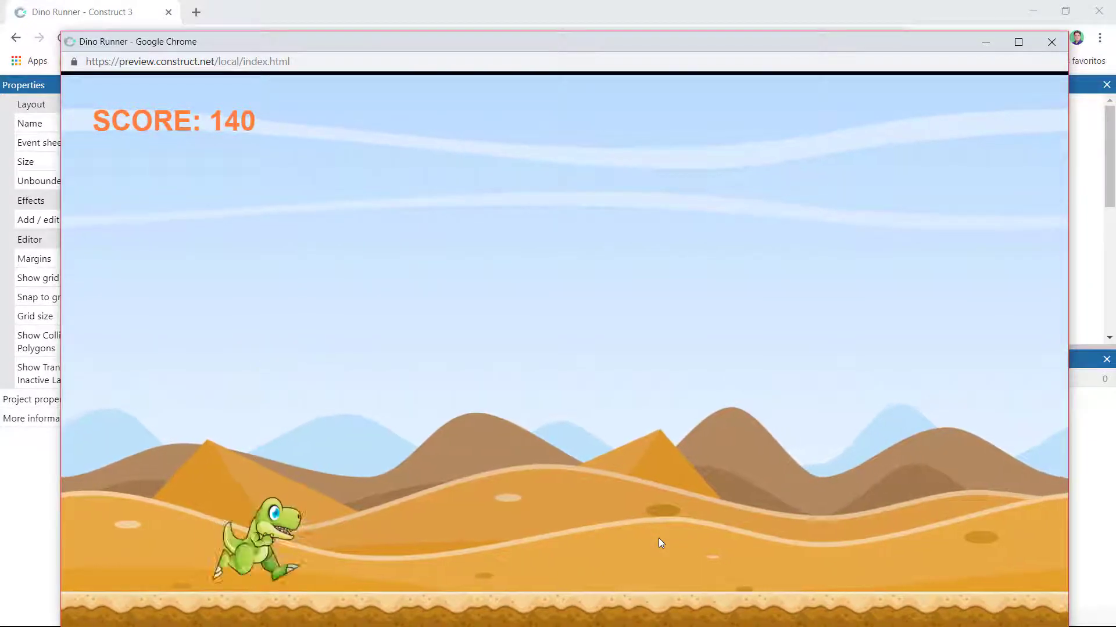
pyautogui.click(658, 538)
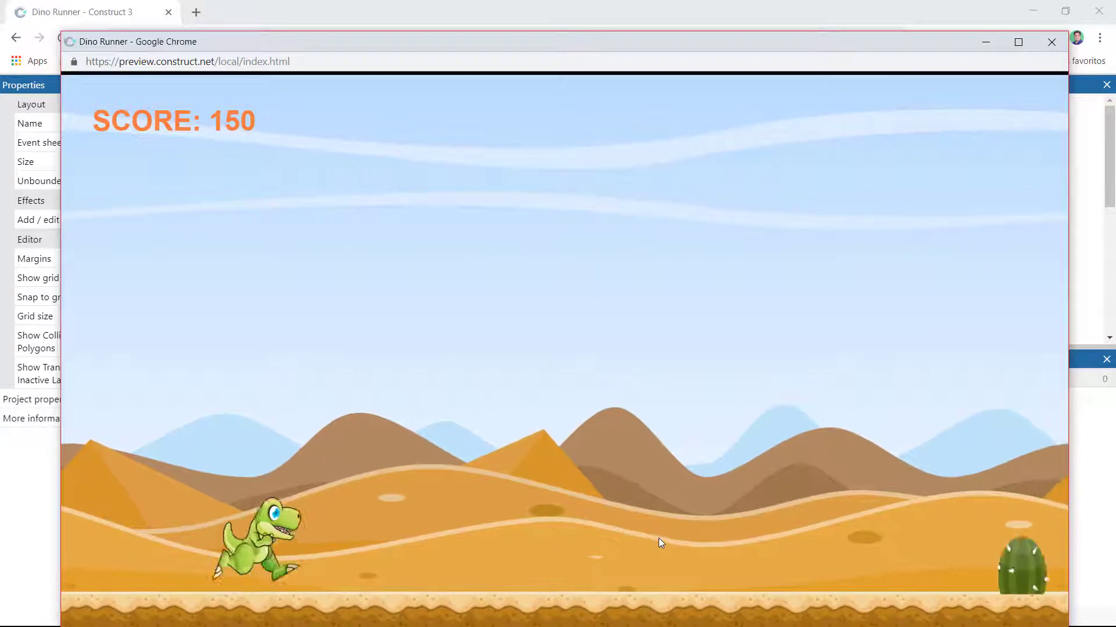
pyautogui.click(658, 539)
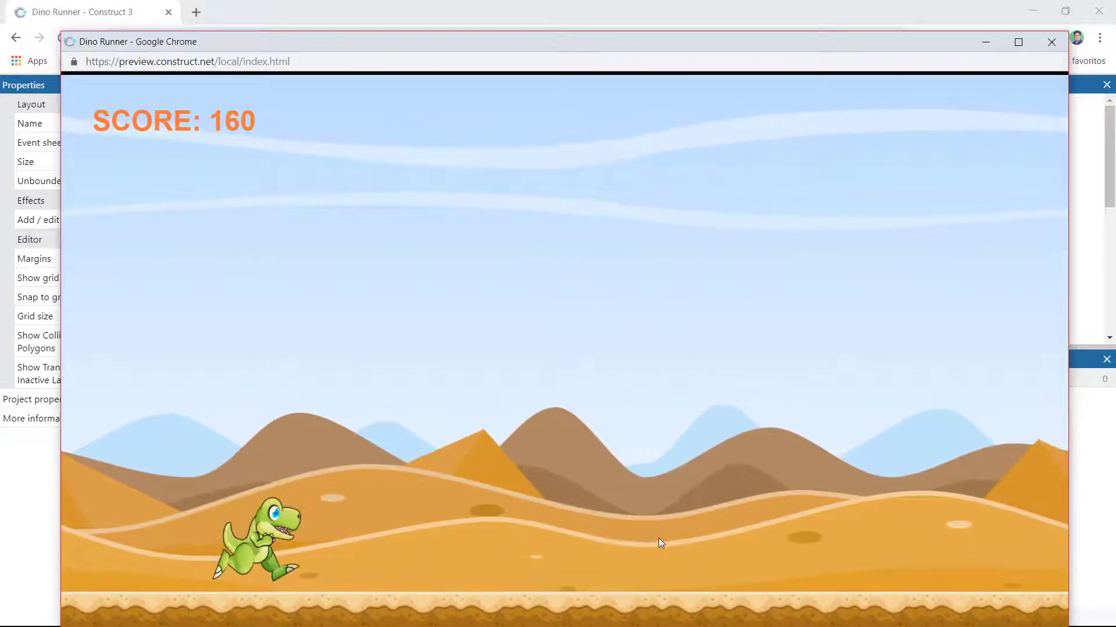
pyautogui.click(657, 538)
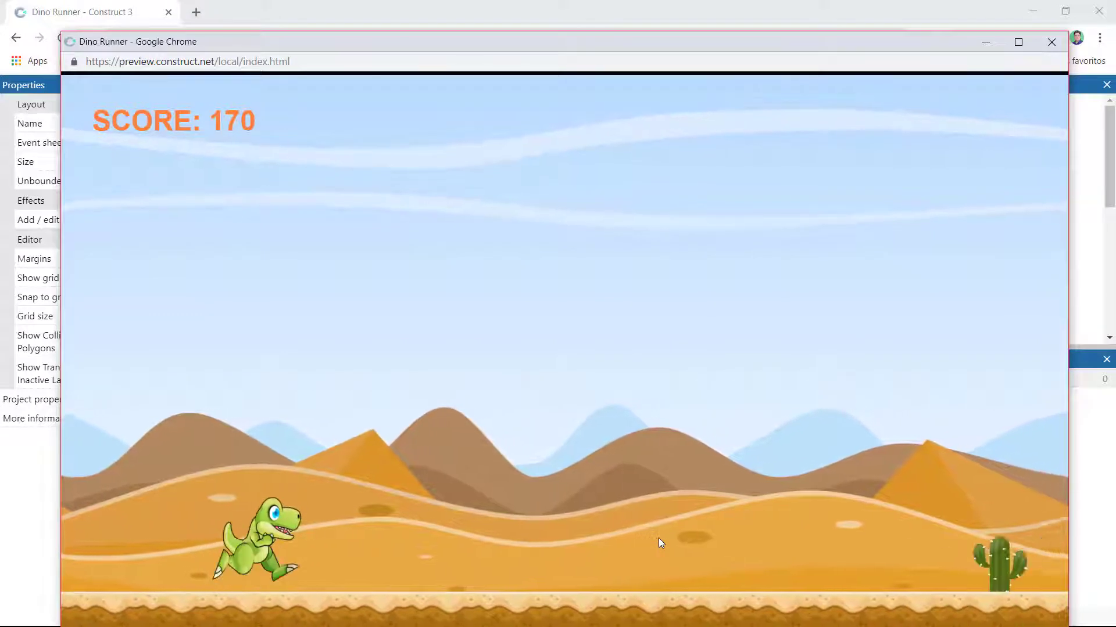
pyautogui.click(658, 538)
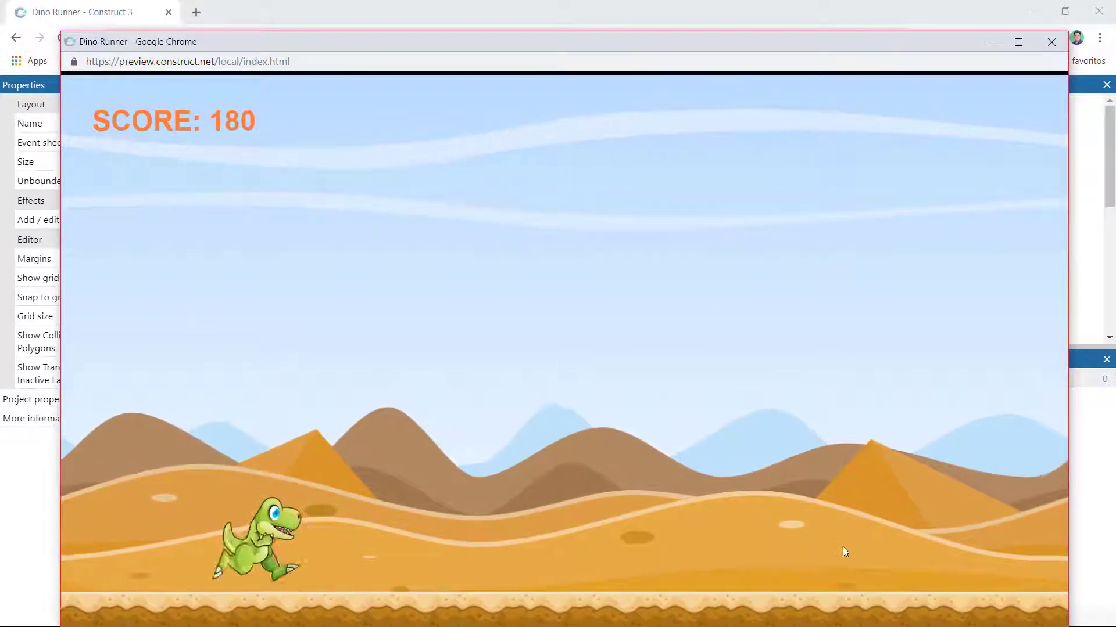
pyautogui.click(731, 527)
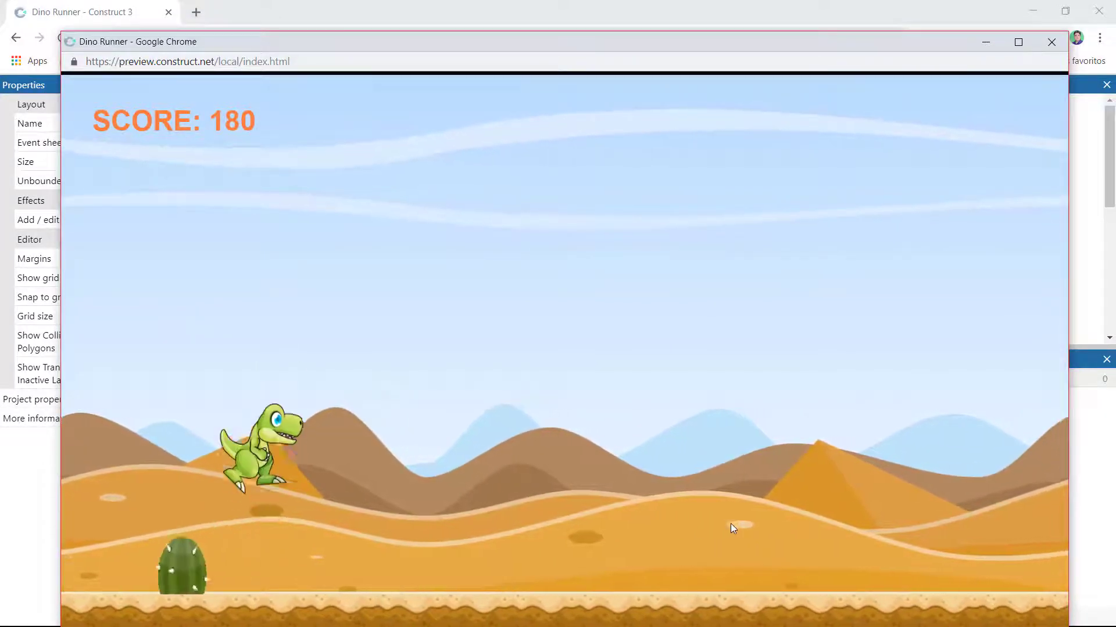
pyautogui.click(1051, 42)
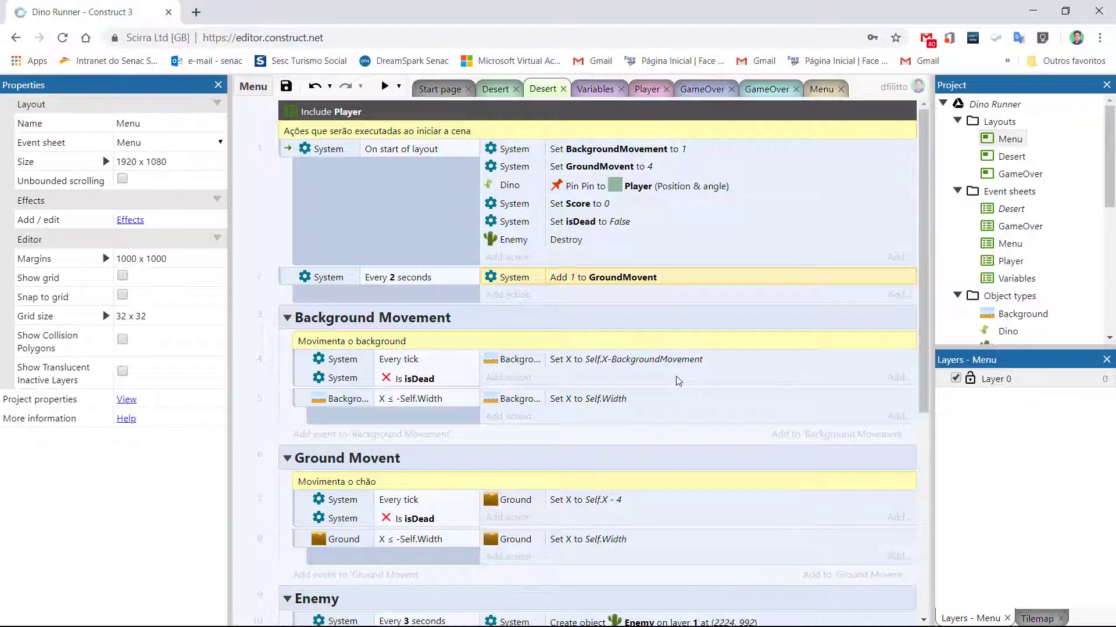
pyautogui.scroll(-5, 674, 377)
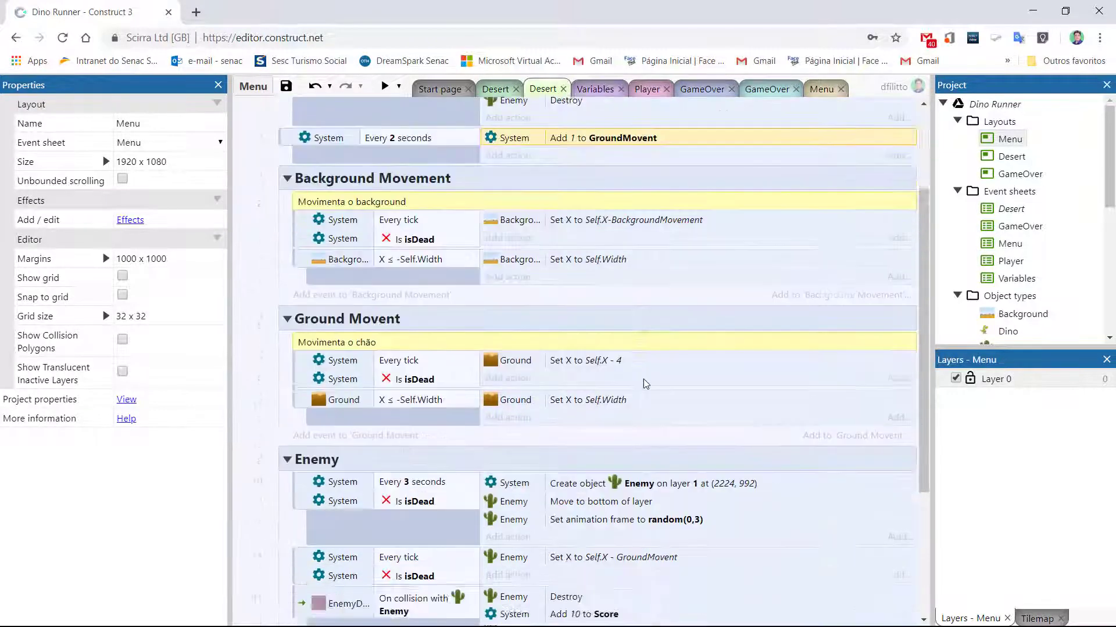
pyautogui.scroll(3, 643, 384)
pyautogui.scroll(3, 643, 384)
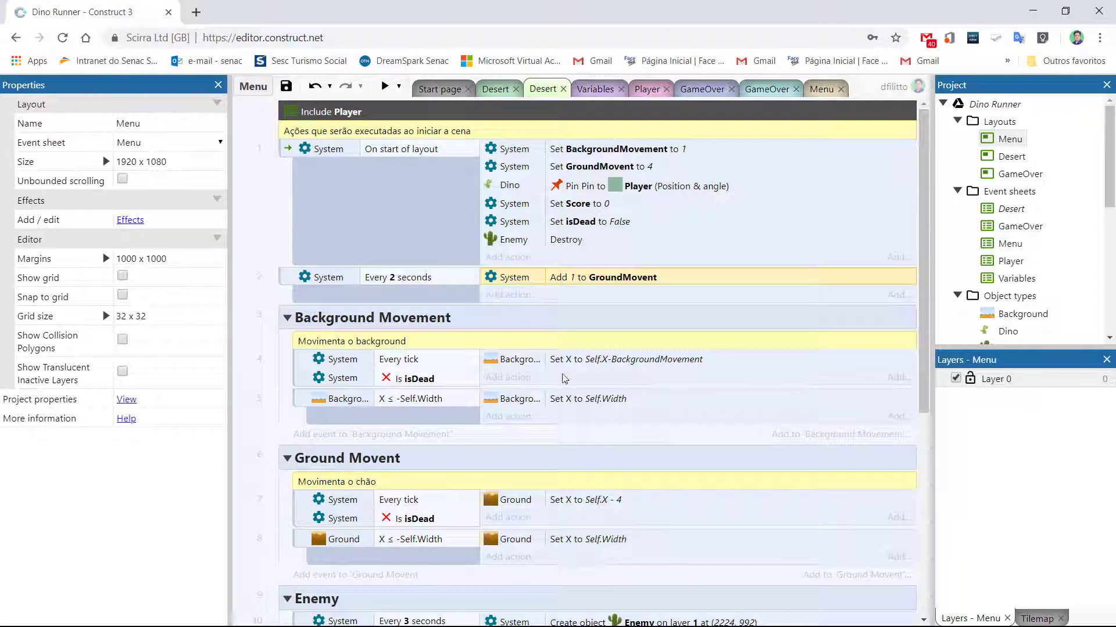
pyautogui.scroll(-4, 563, 378)
pyautogui.scroll(-1, 556, 392)
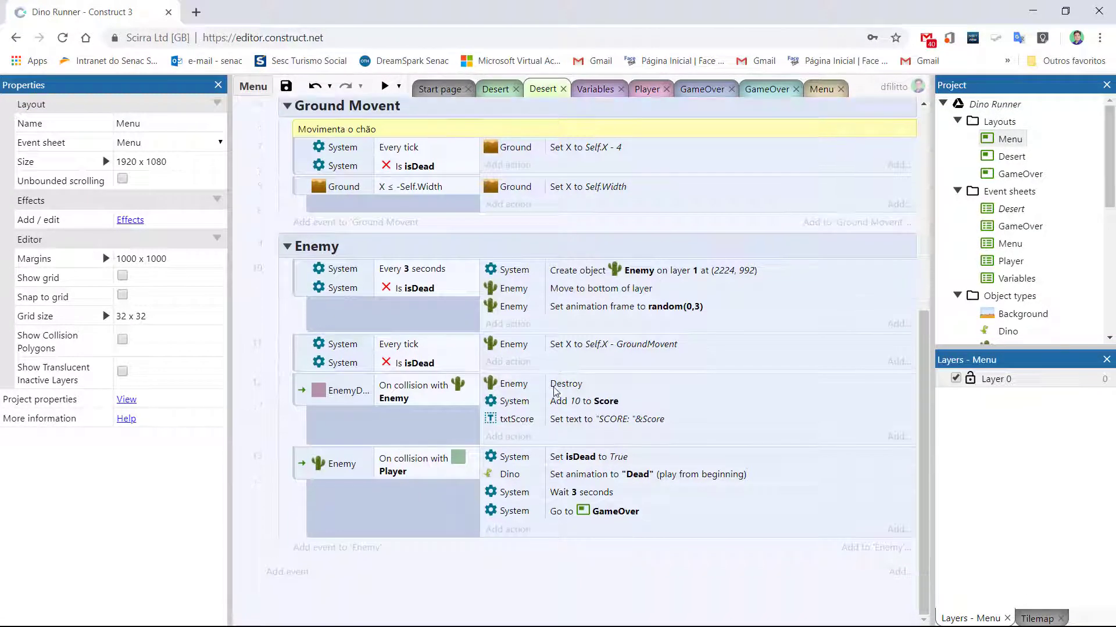
pyautogui.scroll(1, 491, 385)
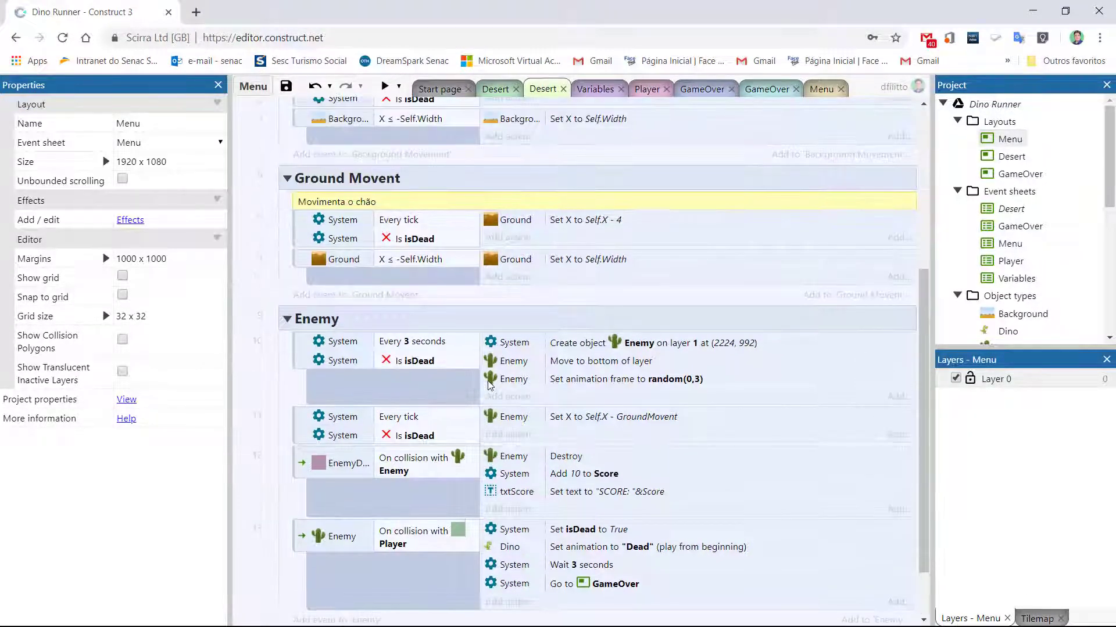
pyautogui.scroll(-1, 489, 385)
pyautogui.scroll(1, 386, 371)
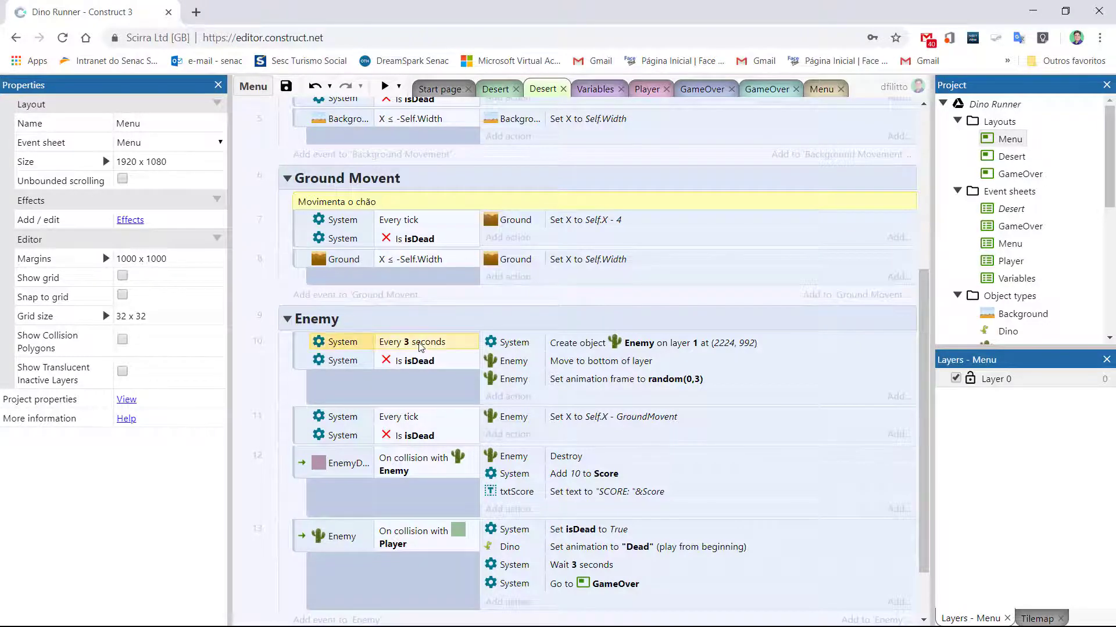
# Change the enemy spawn condition from Every 3 seconds to every random(2,5) seconds.
pyautogui.doubleClick(421, 344)
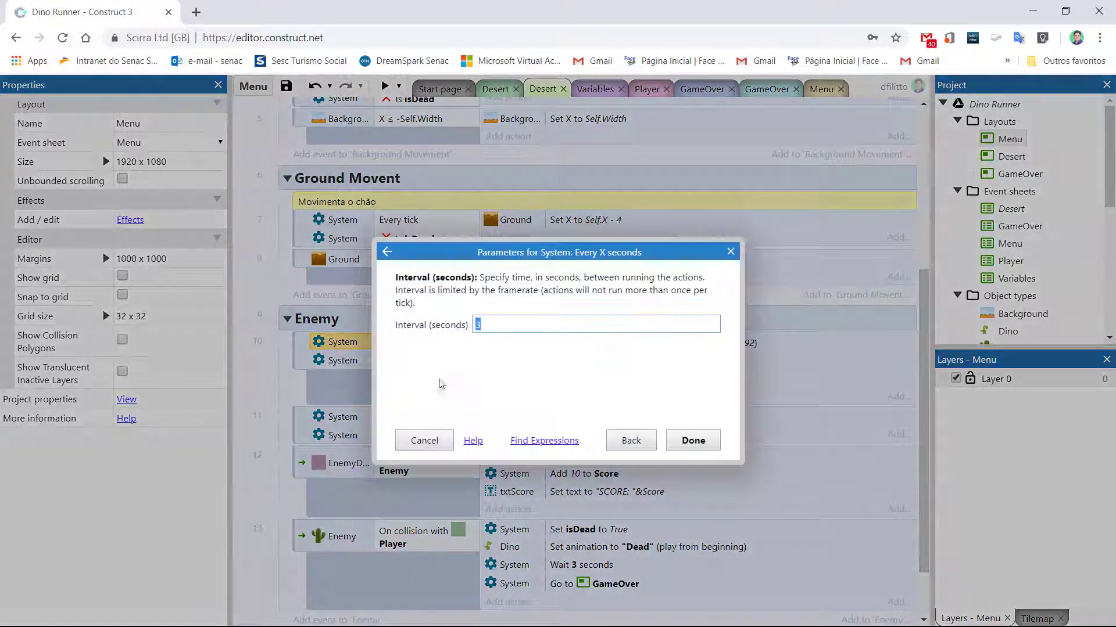
pyautogui.write('Ra')
pyautogui.click(538, 347)
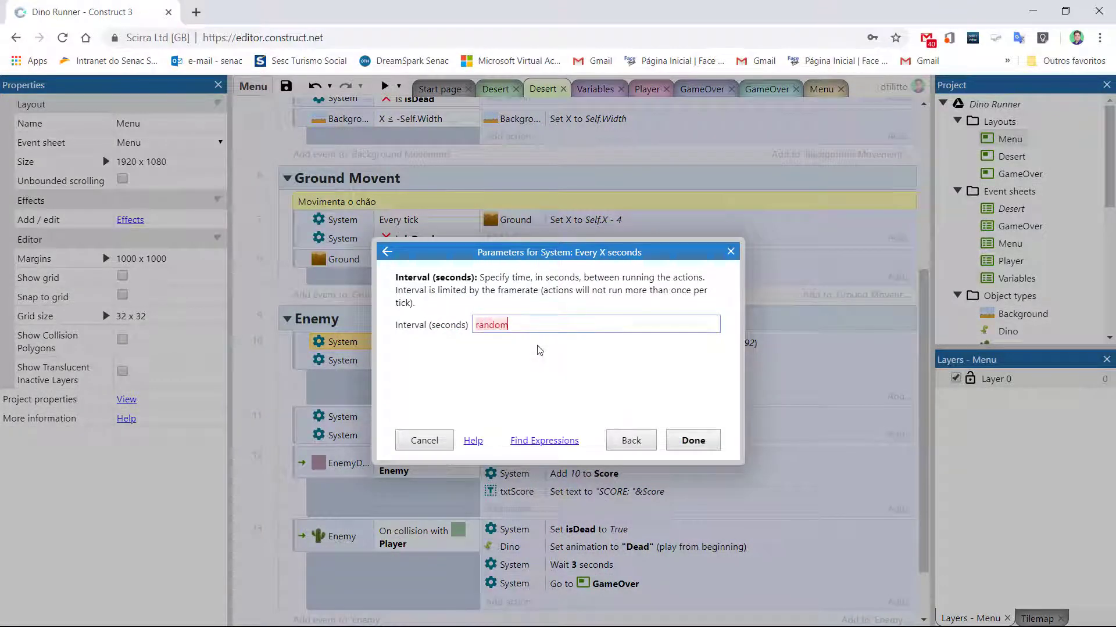
pyautogui.write('(2')
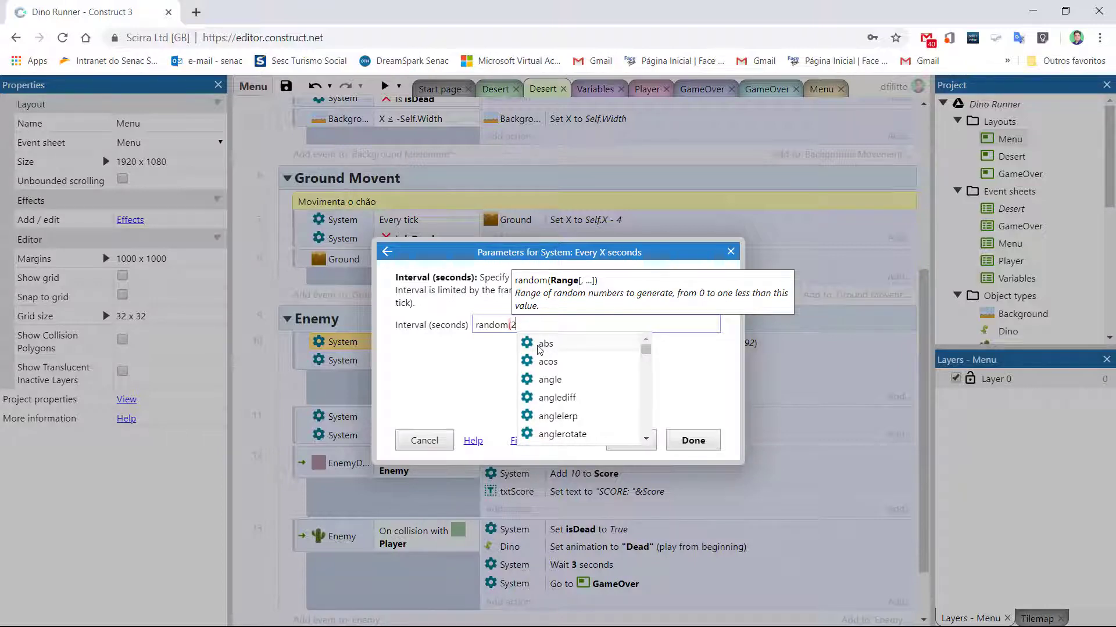
pyautogui.write(',5')
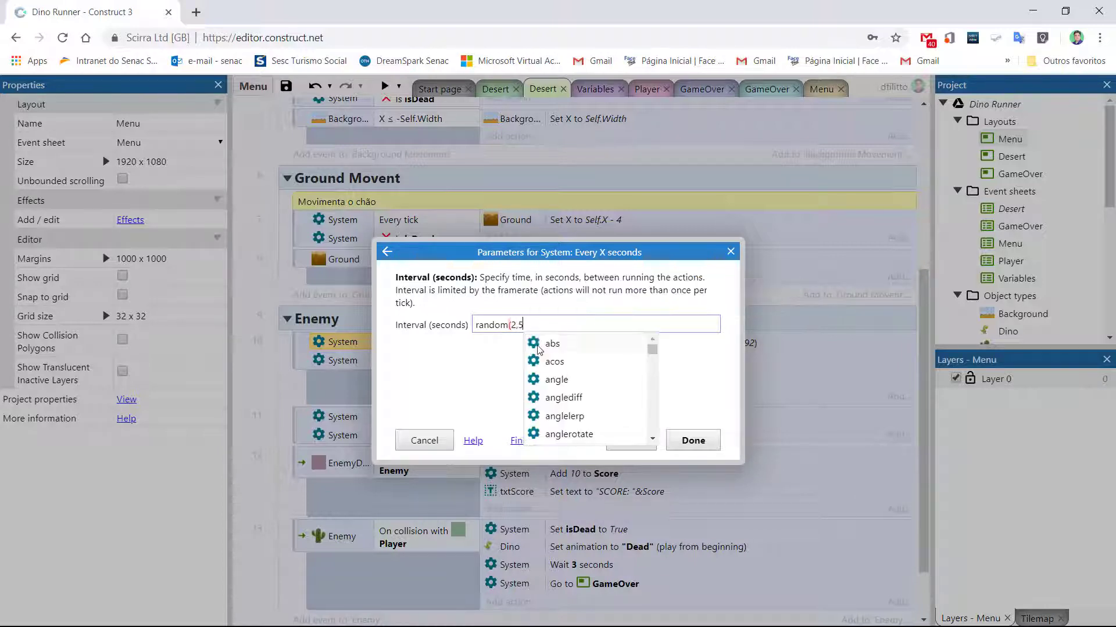
pyautogui.write(')')
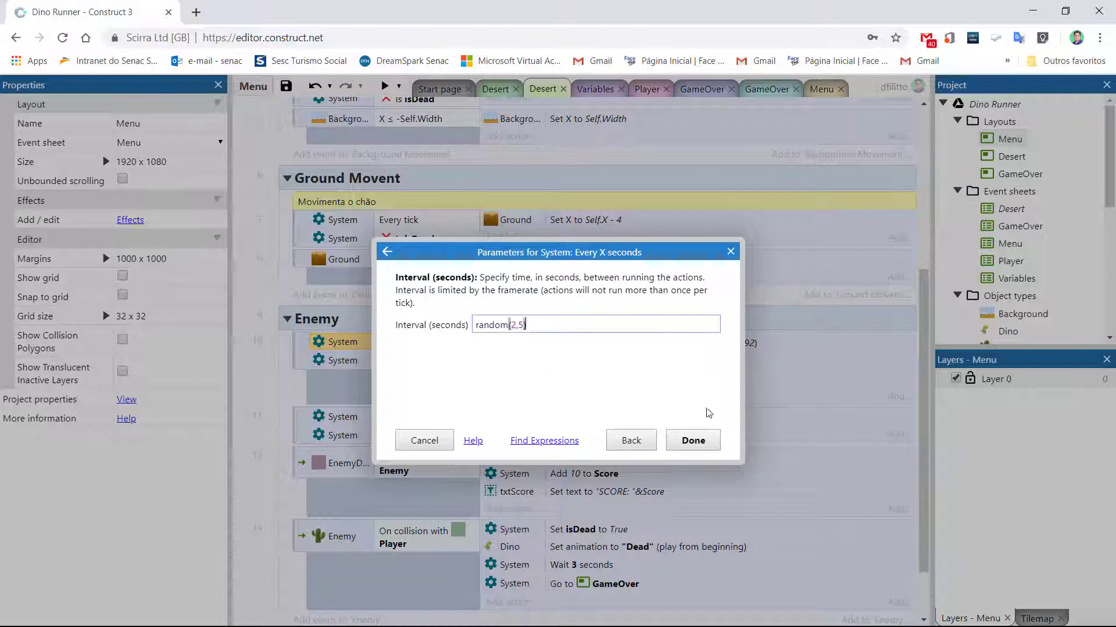
pyautogui.click(674, 445)
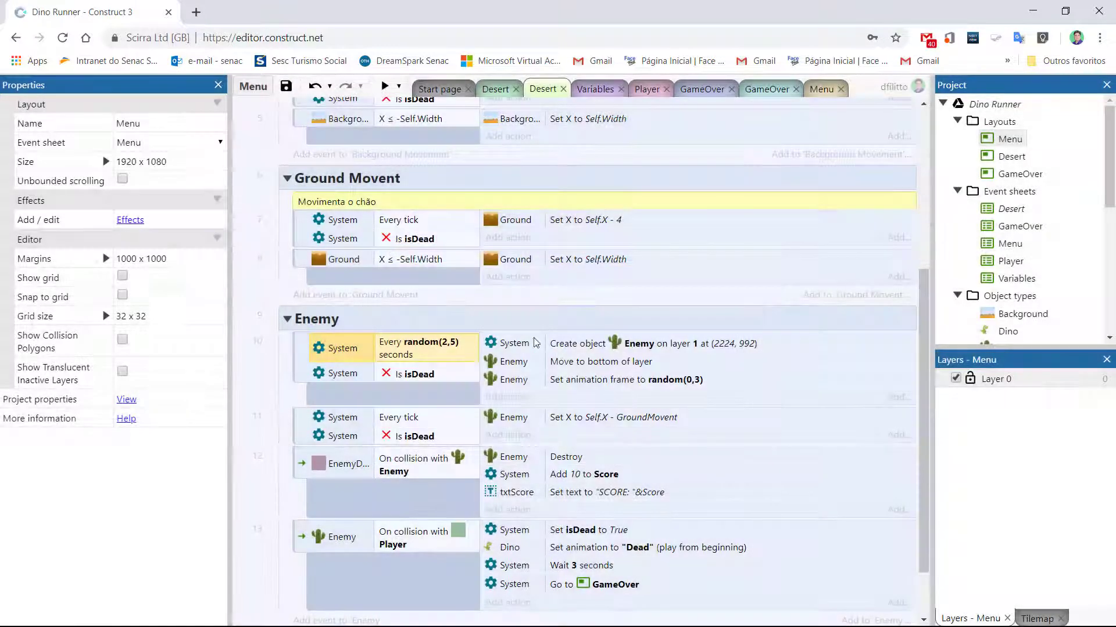
# Preview the game, jump randomly spawned cacti until Game Over at score 90, then close it.
pyautogui.click(385, 87)
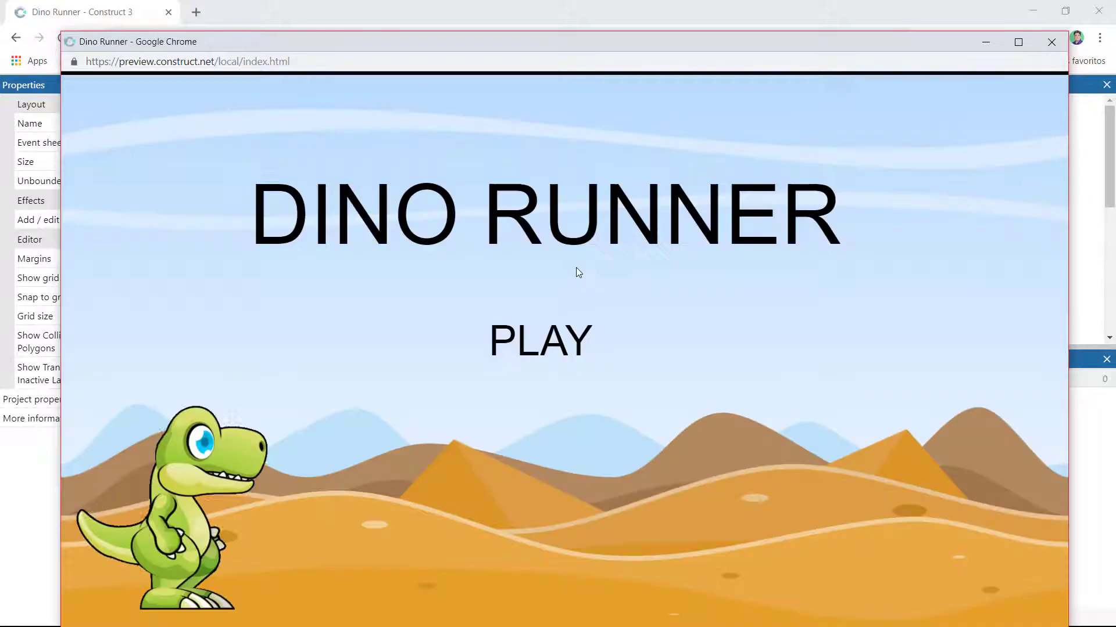
pyautogui.click(539, 340)
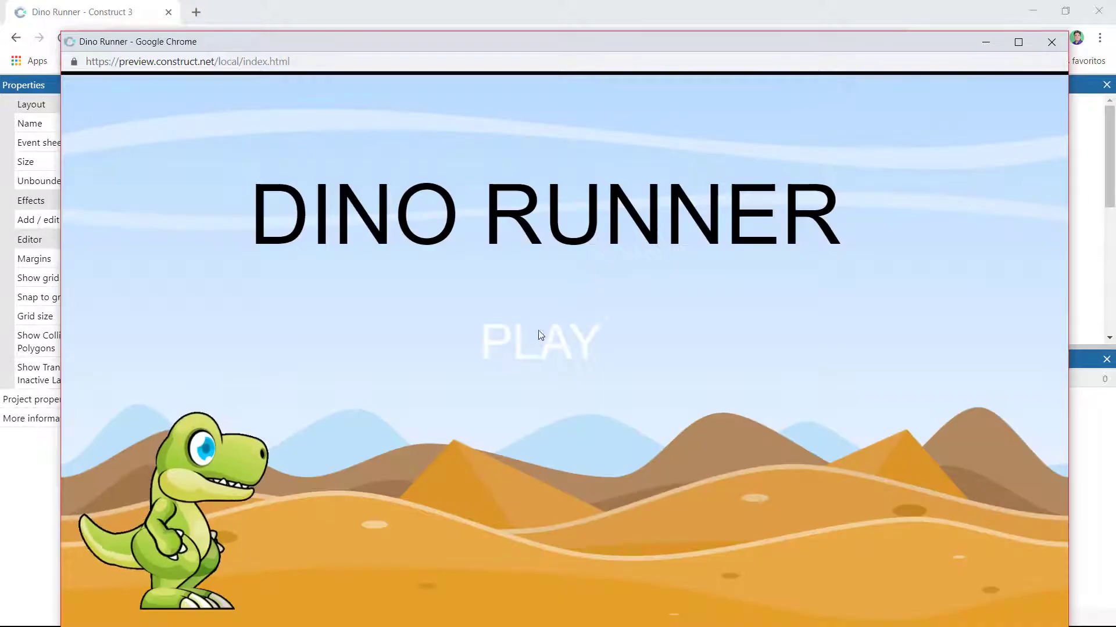
pyautogui.click(590, 383)
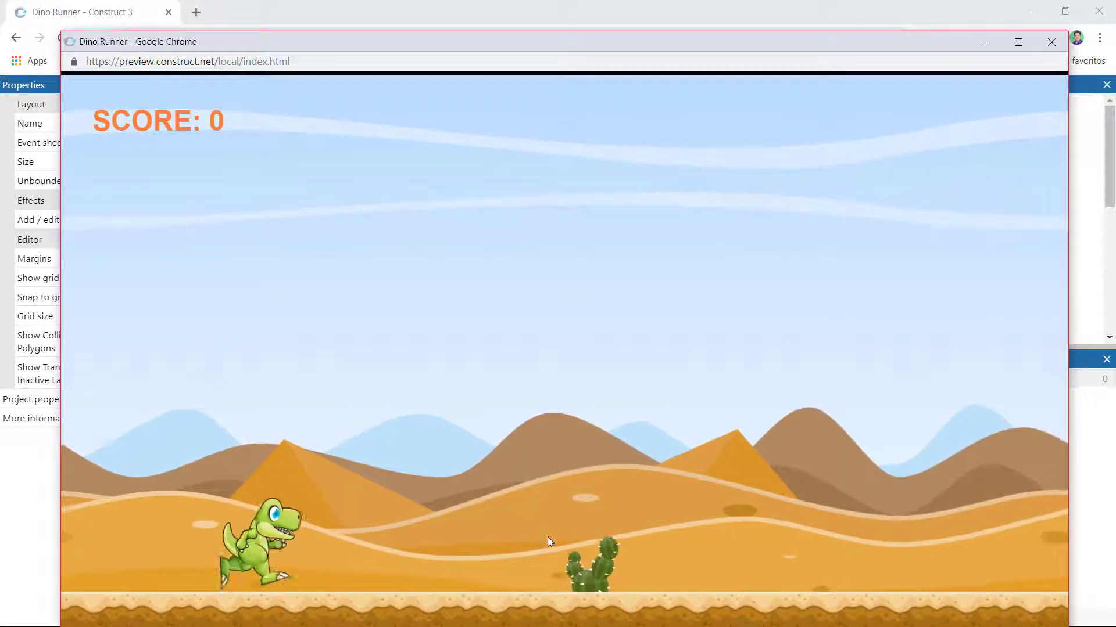
pyautogui.click(564, 534)
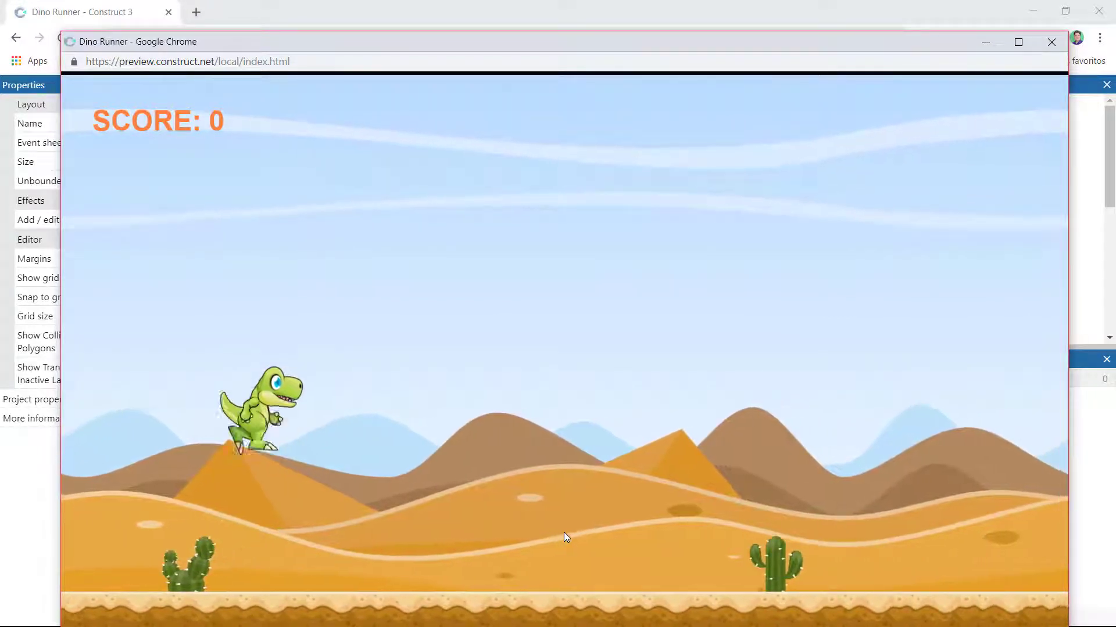
pyautogui.click(616, 546)
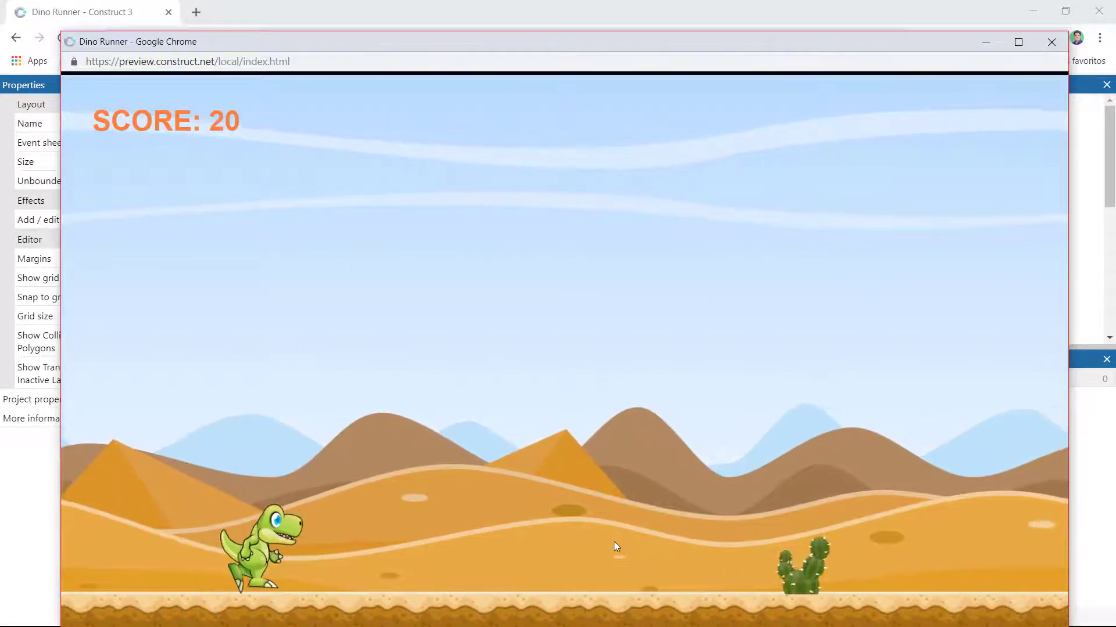
pyautogui.click(615, 542)
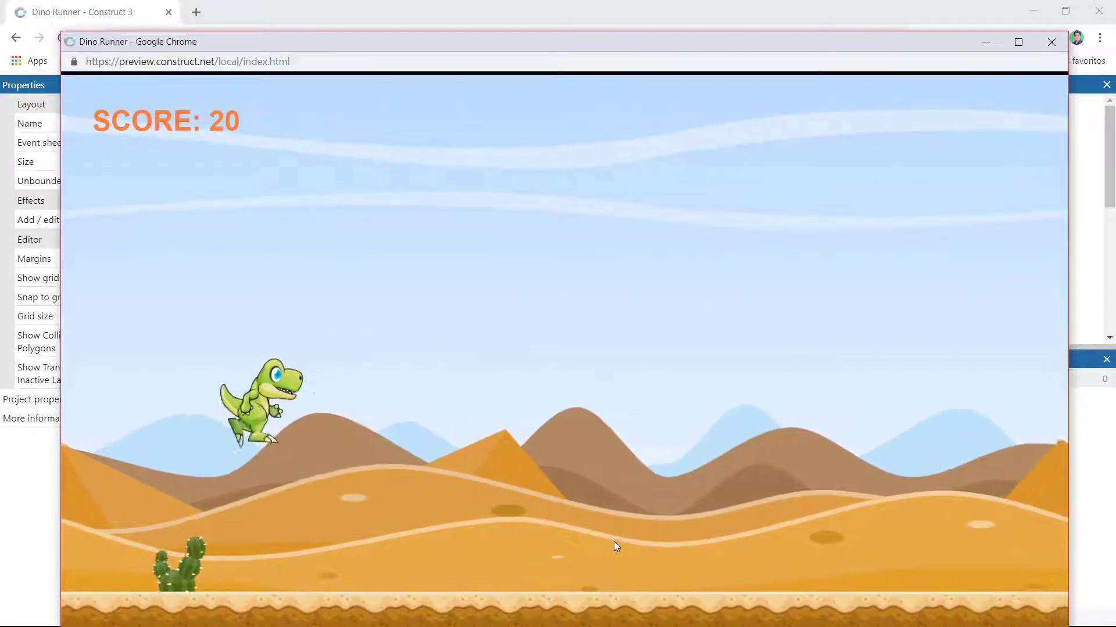
pyautogui.click(693, 546)
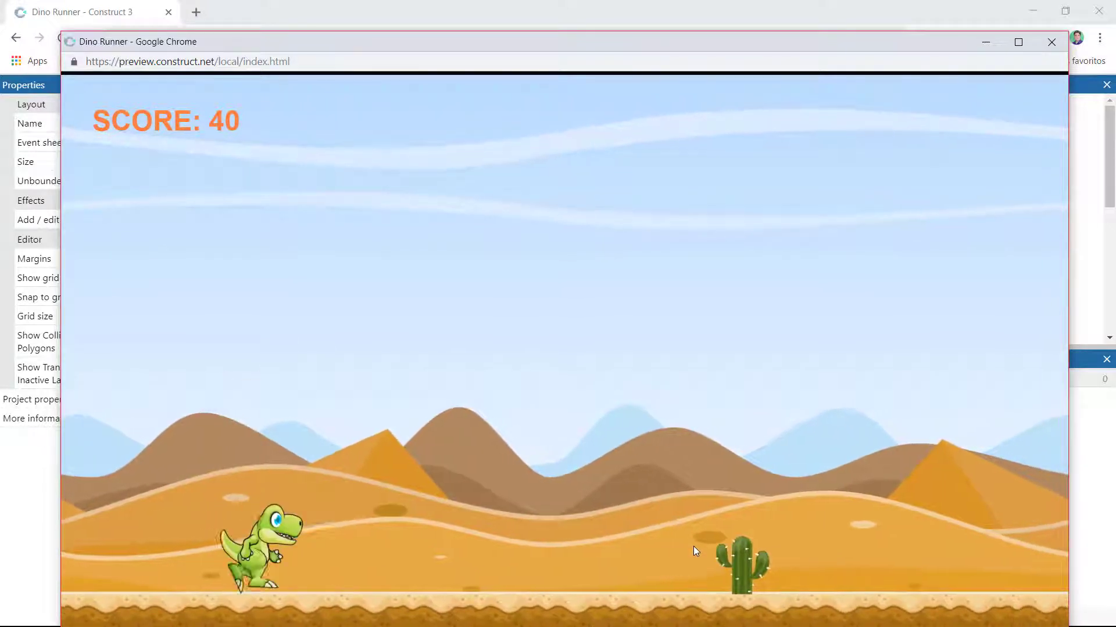
pyautogui.click(692, 546)
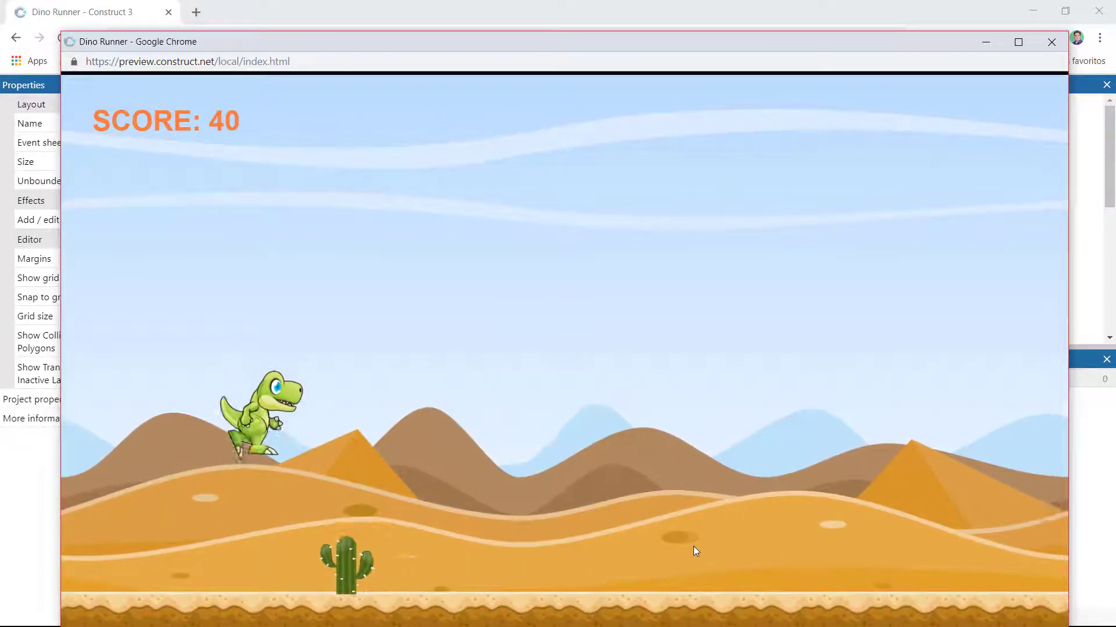
pyautogui.click(749, 549)
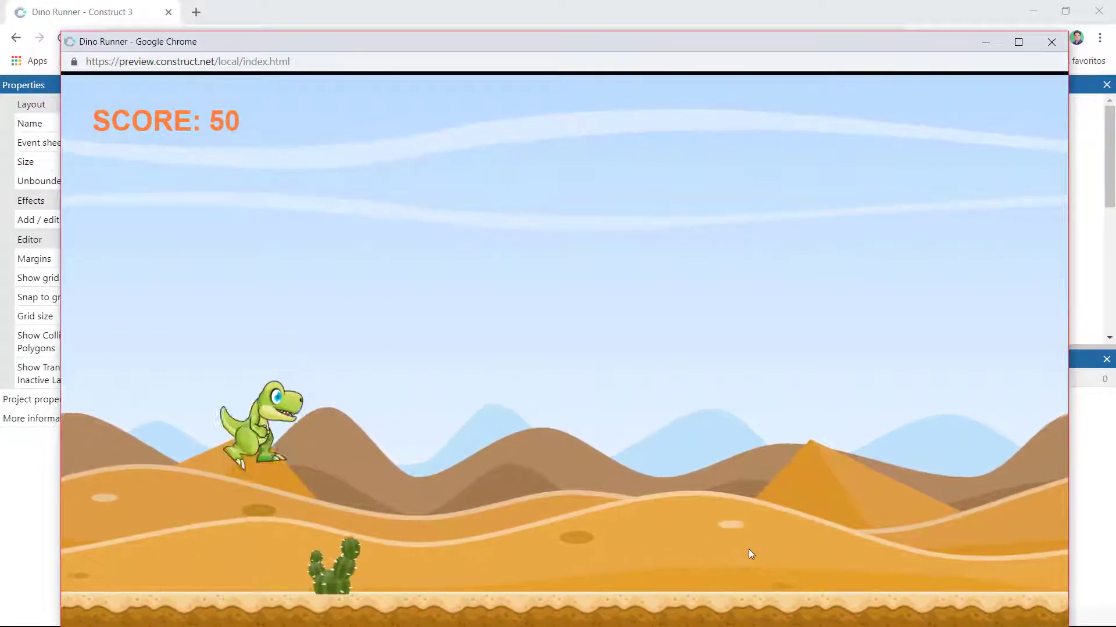
pyautogui.click(938, 554)
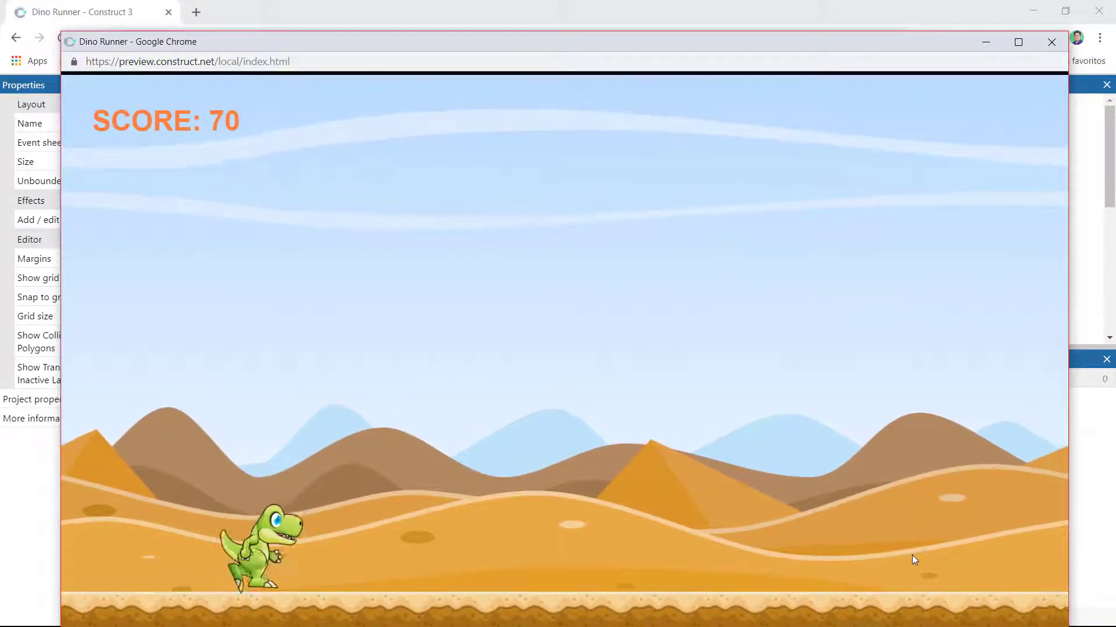
pyautogui.click(727, 551)
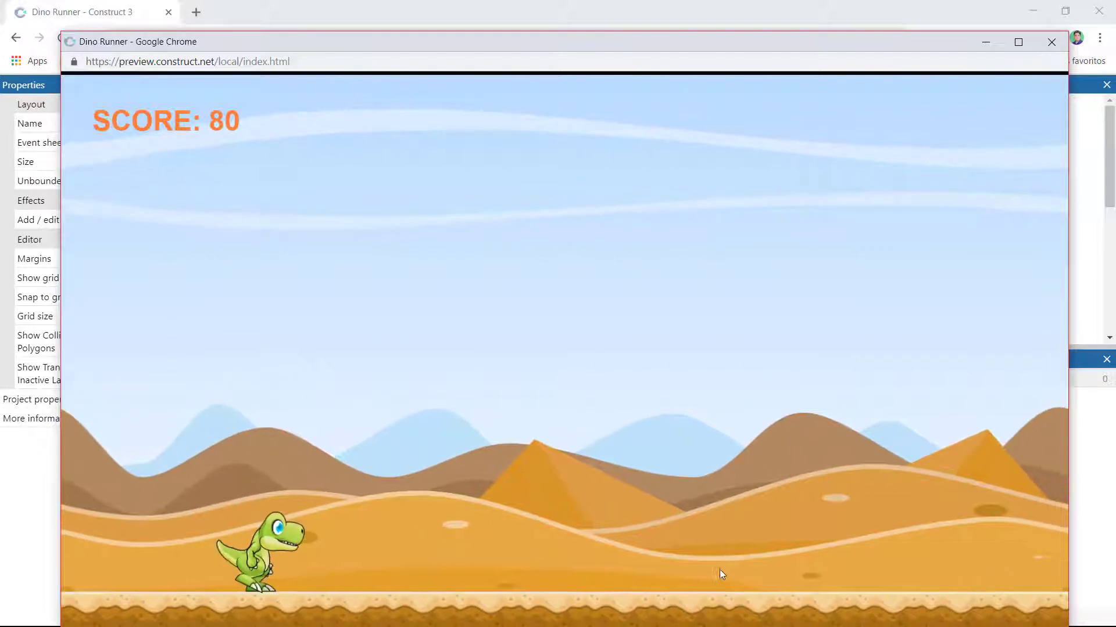
pyautogui.click(705, 569)
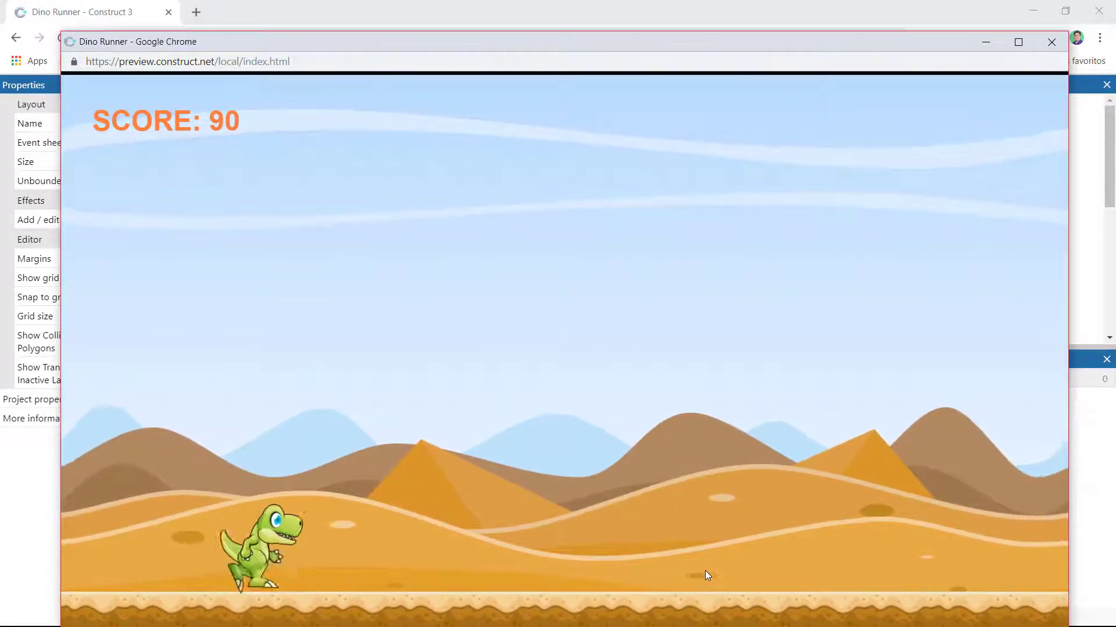
pyautogui.click(705, 571)
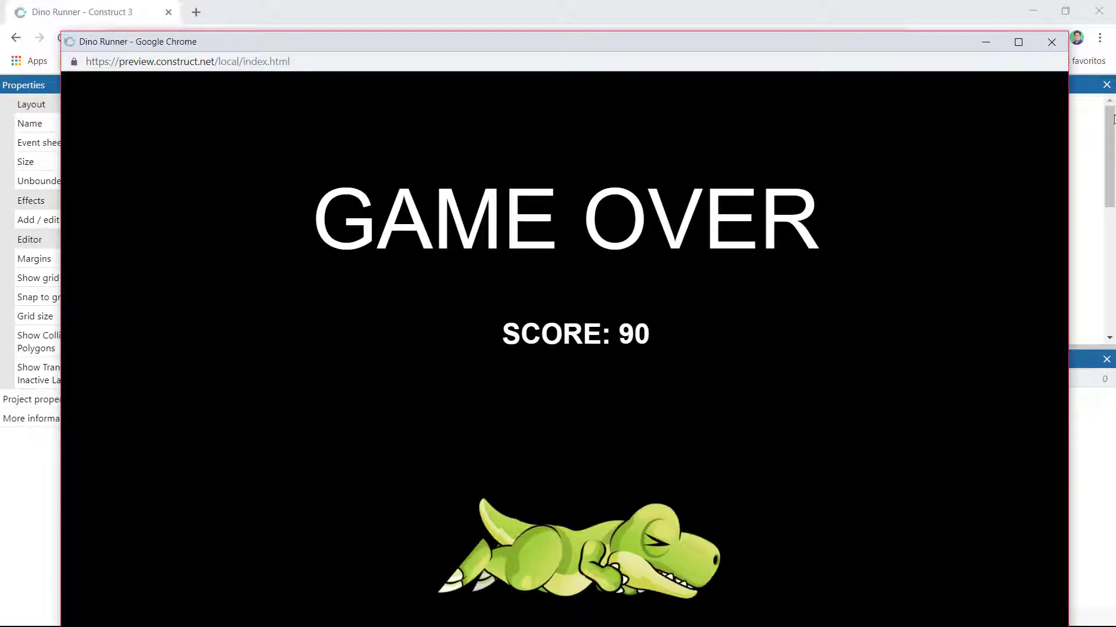
pyautogui.click(1052, 42)
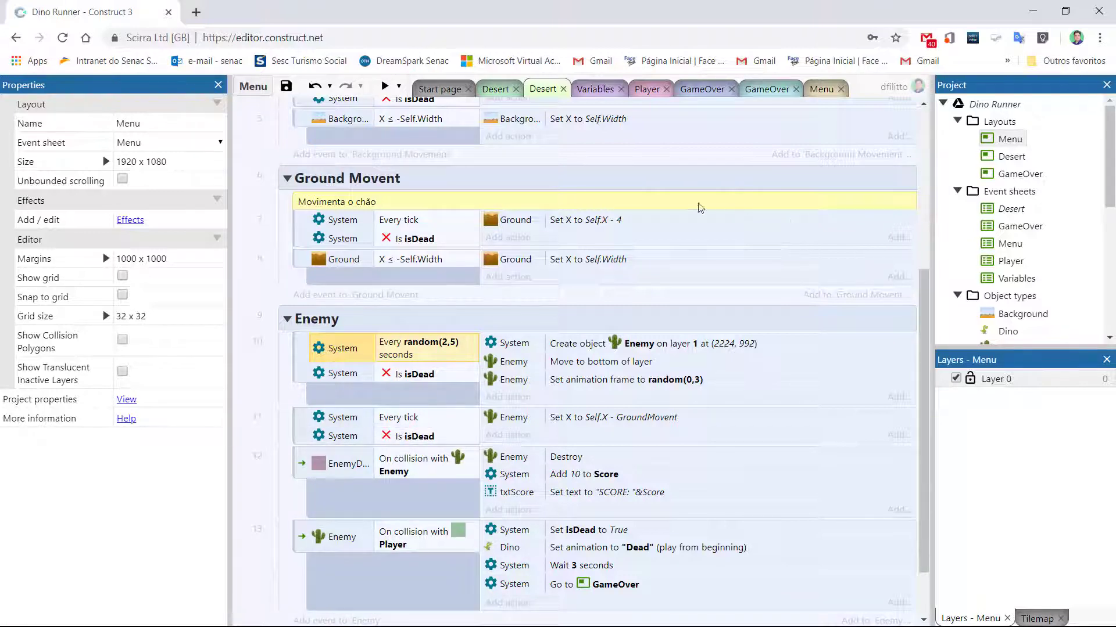
# Select the Player object type and view its Platform behavior properties.
pyautogui.scroll(-3, 1017, 267)
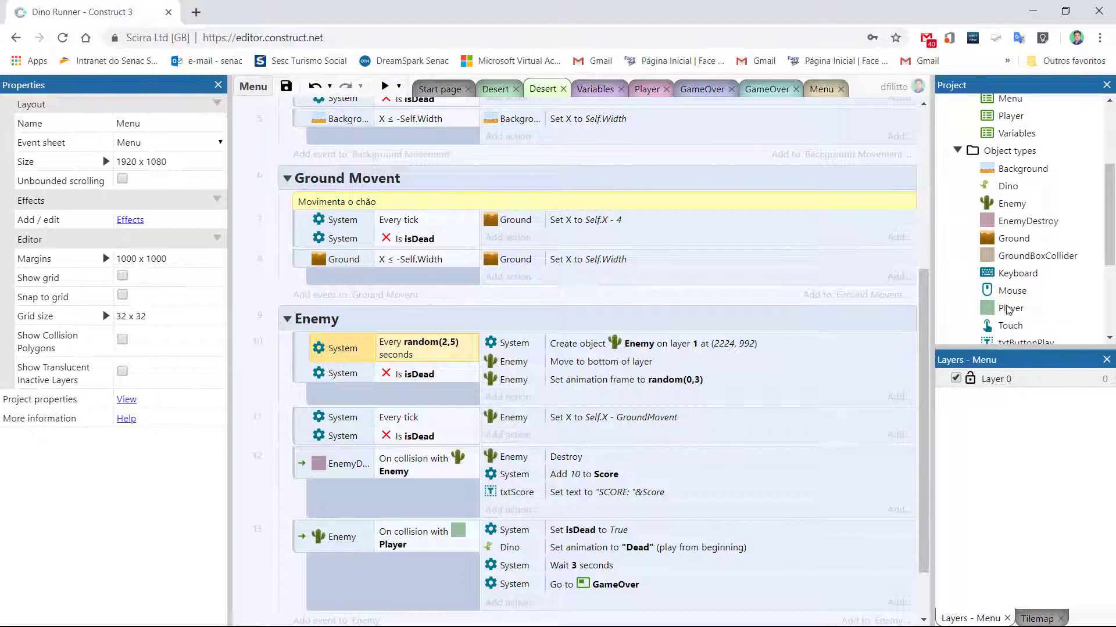
pyautogui.click(1010, 309)
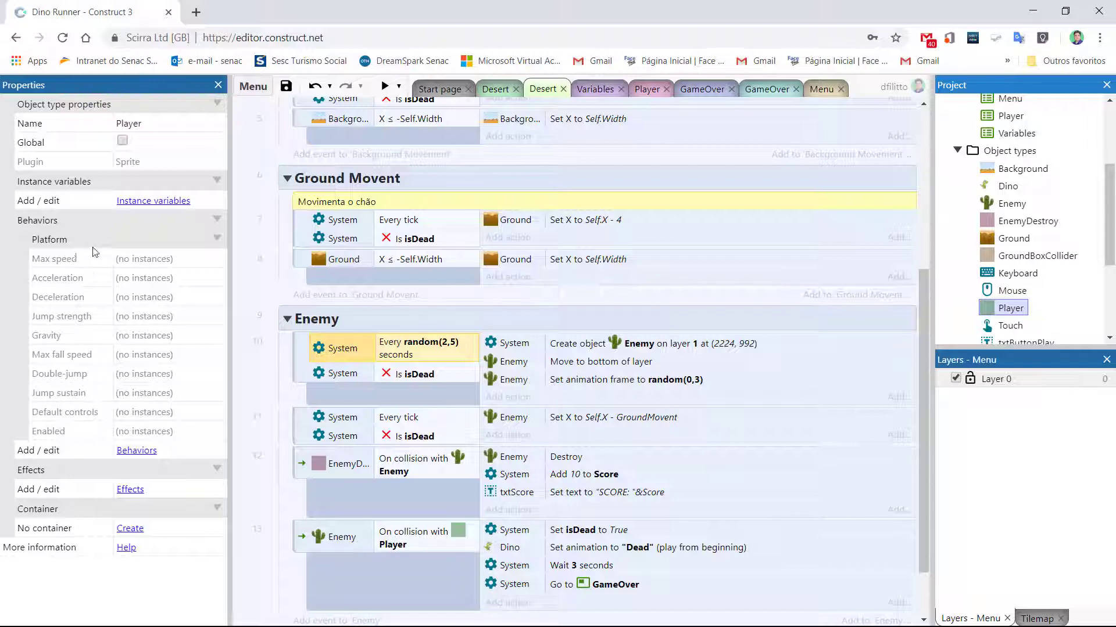
pyautogui.click(96, 240)
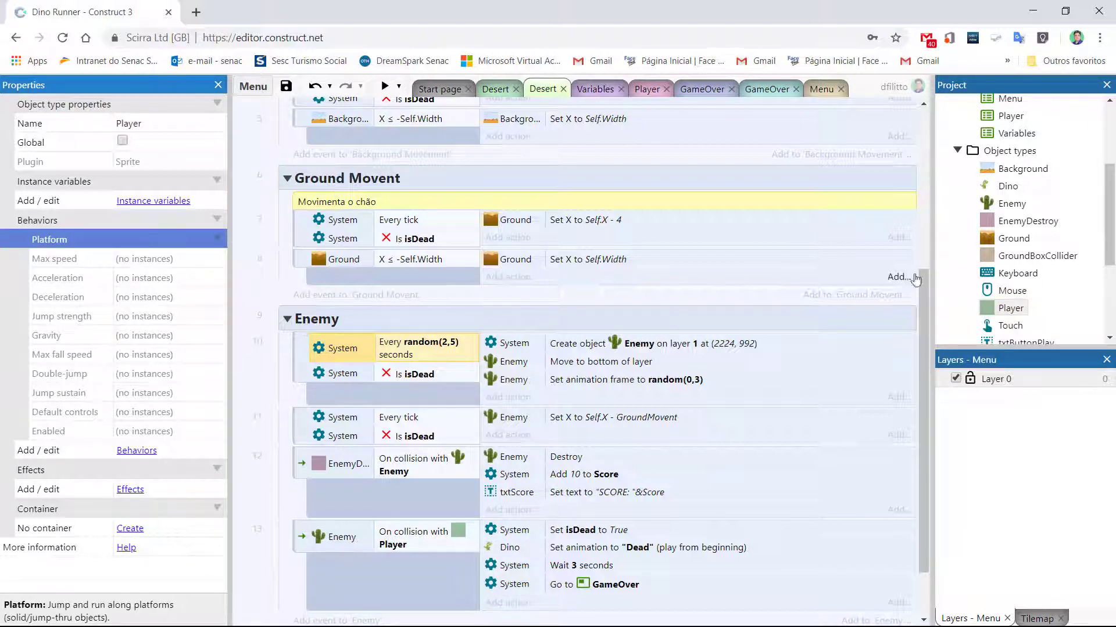
pyautogui.click(1018, 313)
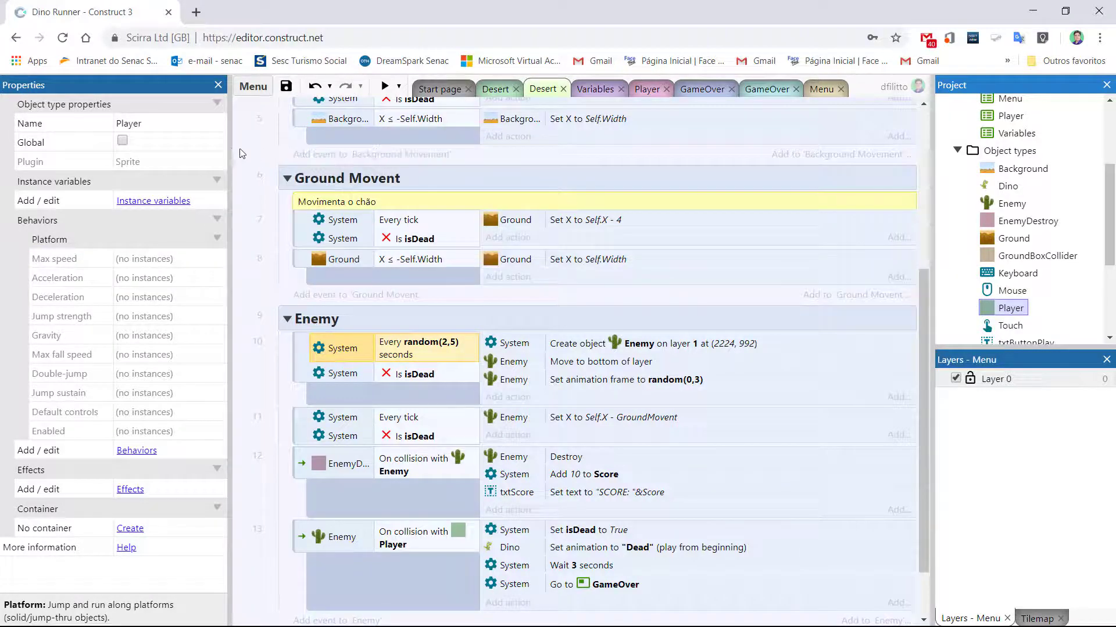
# Uncheck Double-jump on the Player's Platform behavior in the Desert layout, then preview the game.
pyautogui.click(493, 91)
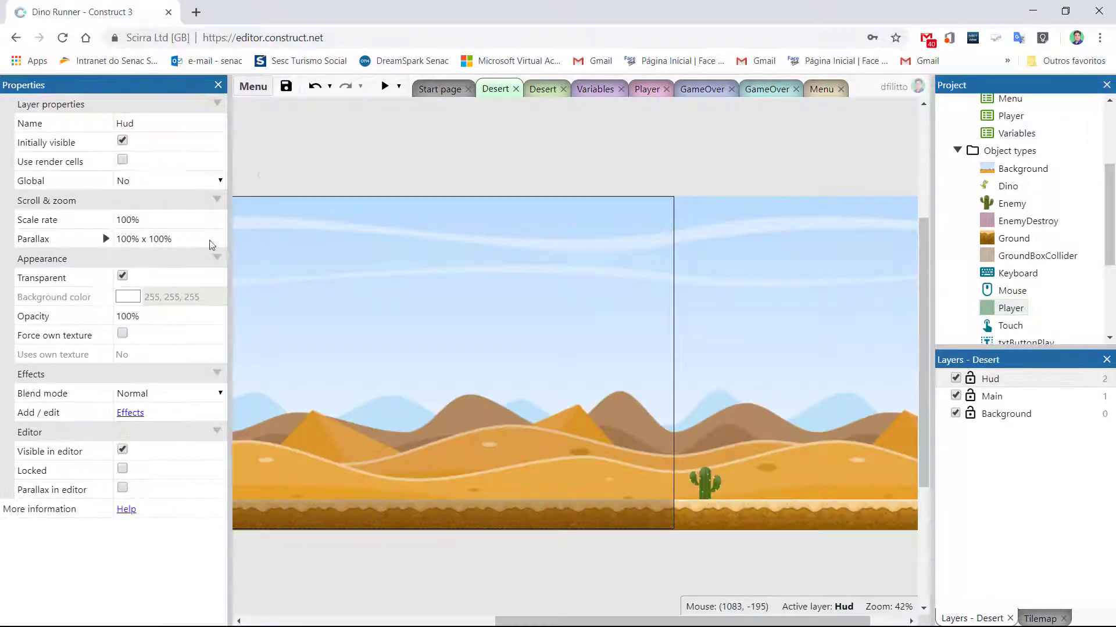
pyautogui.click(1002, 309)
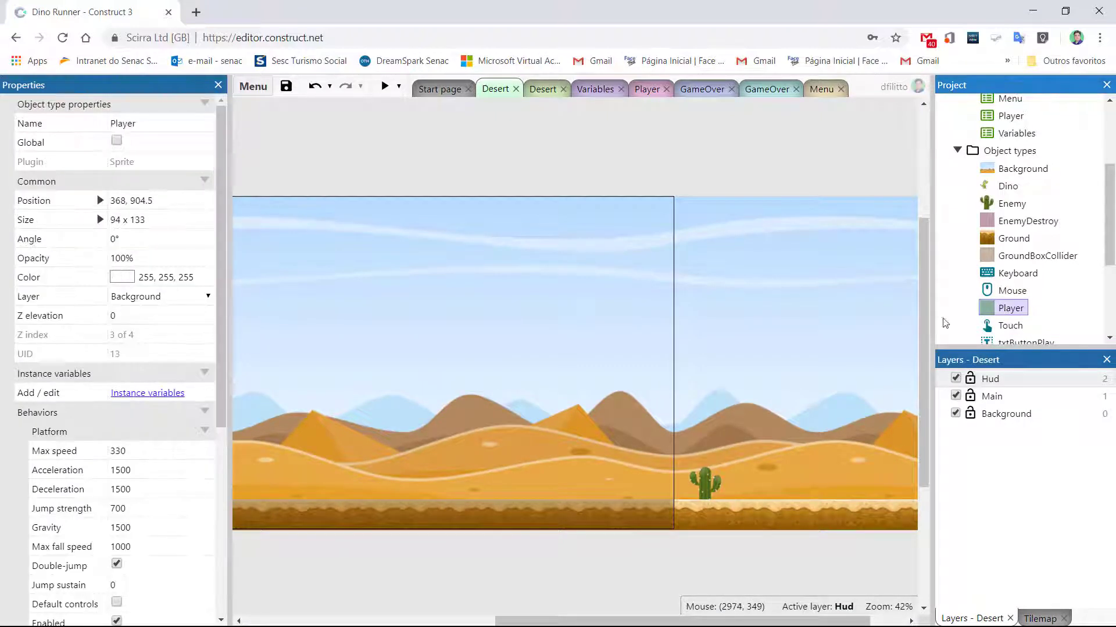
pyautogui.scroll(-3, 168, 407)
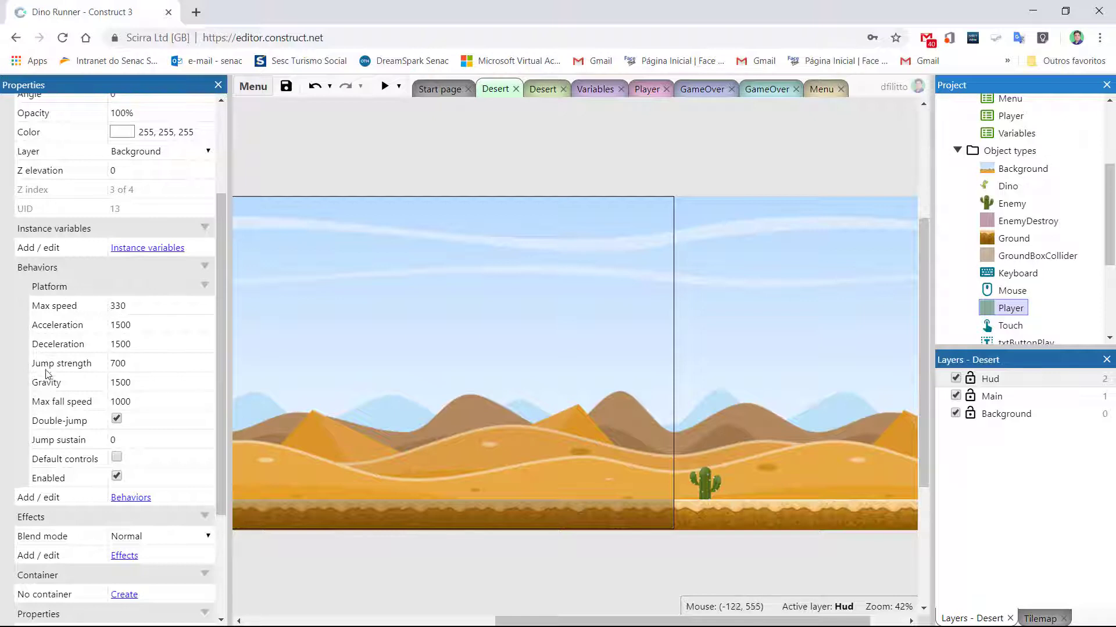
pyautogui.click(117, 421)
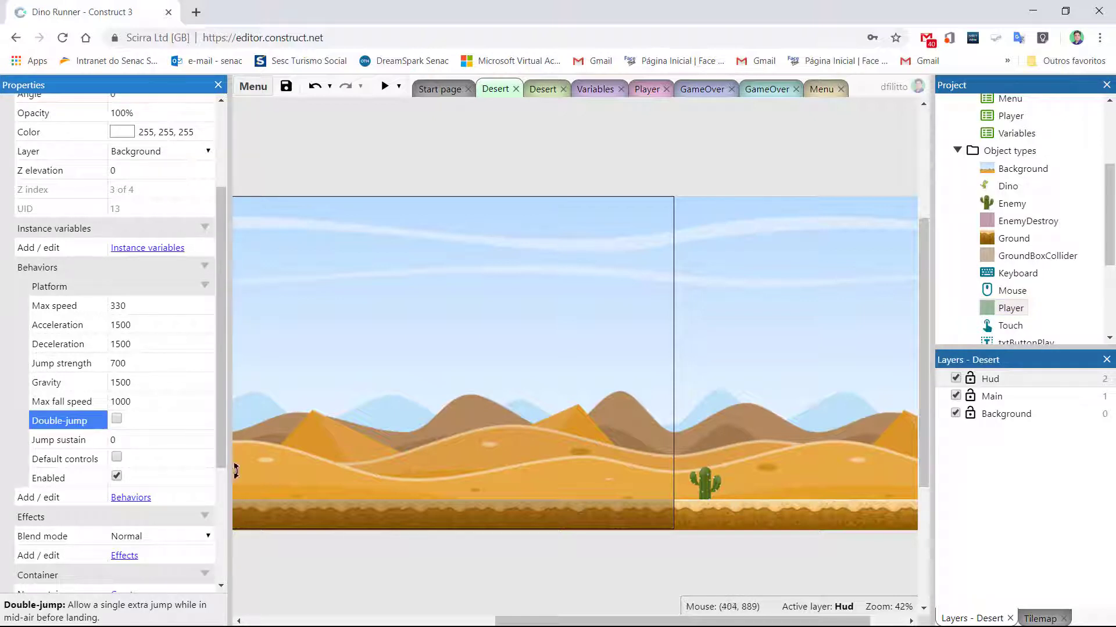
pyautogui.click(386, 87)
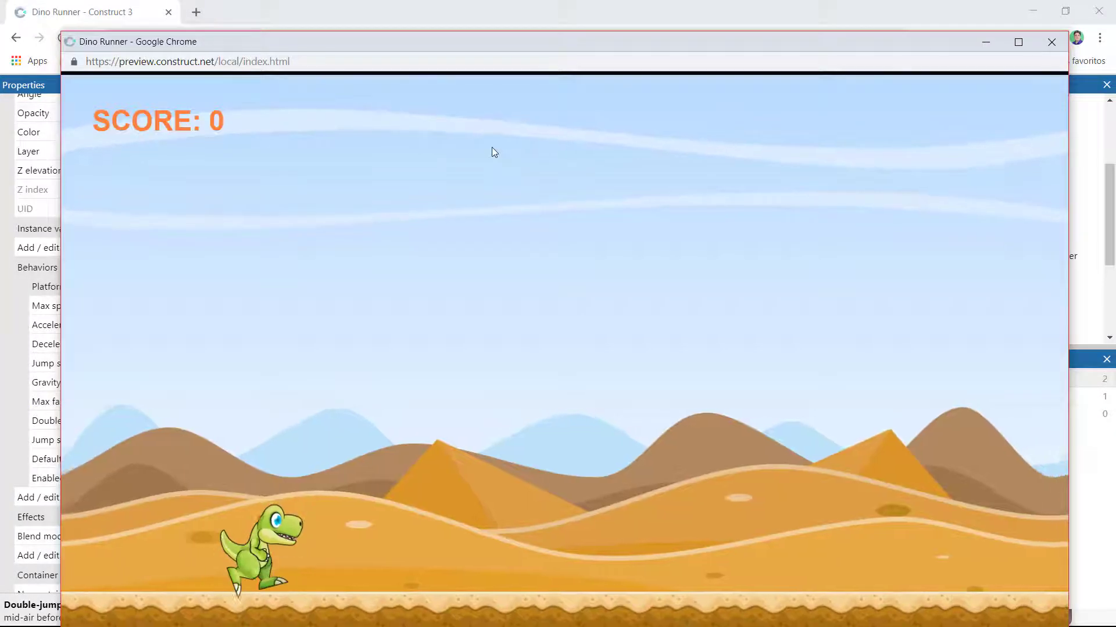
# Play two preview runs without double-jump, each ending with the dino hitting a cactus.
pyautogui.click(428, 494)
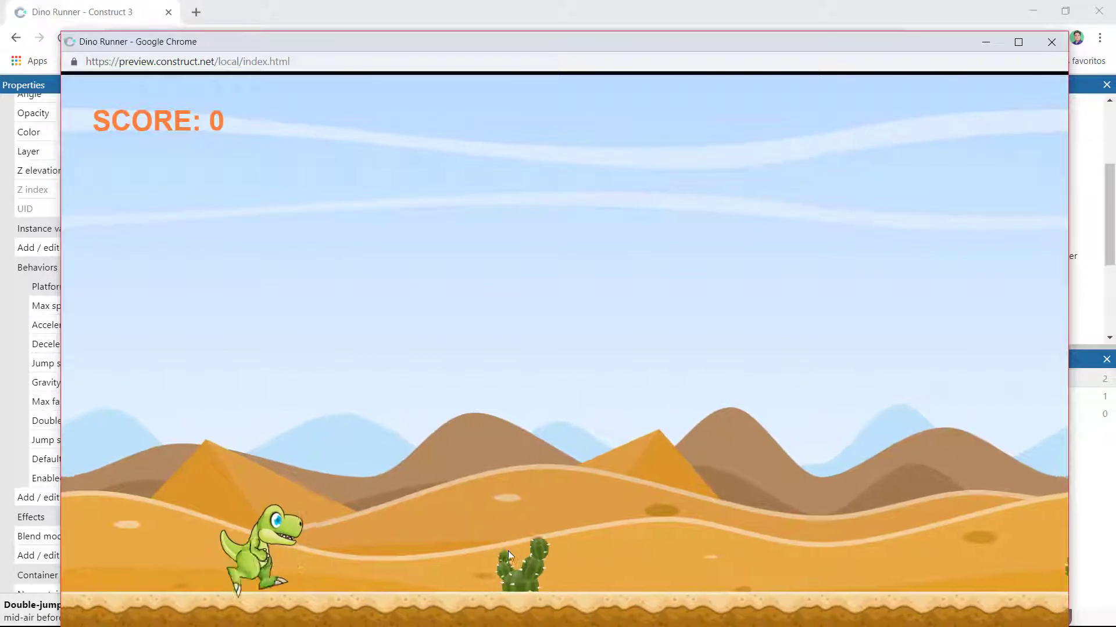
pyautogui.click(507, 554)
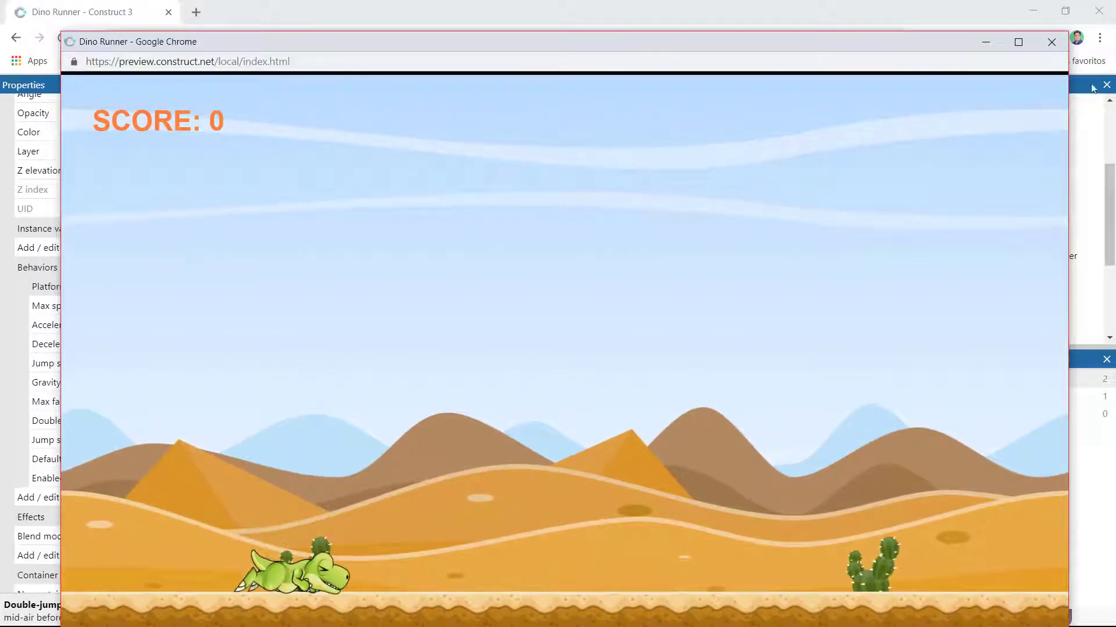
pyautogui.click(1053, 47)
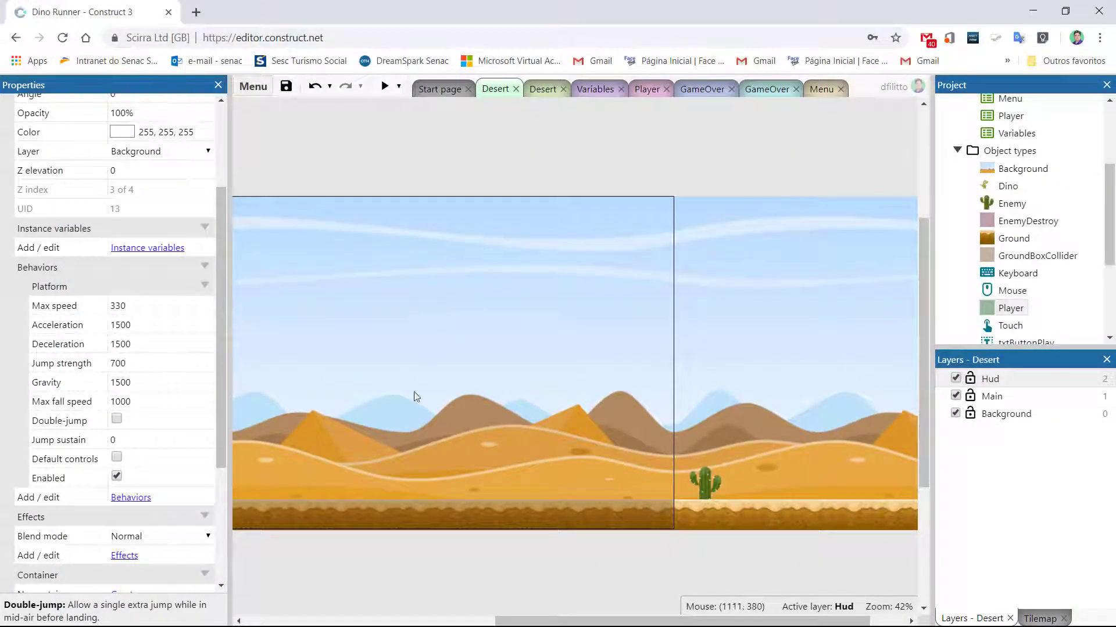
pyautogui.click(384, 88)
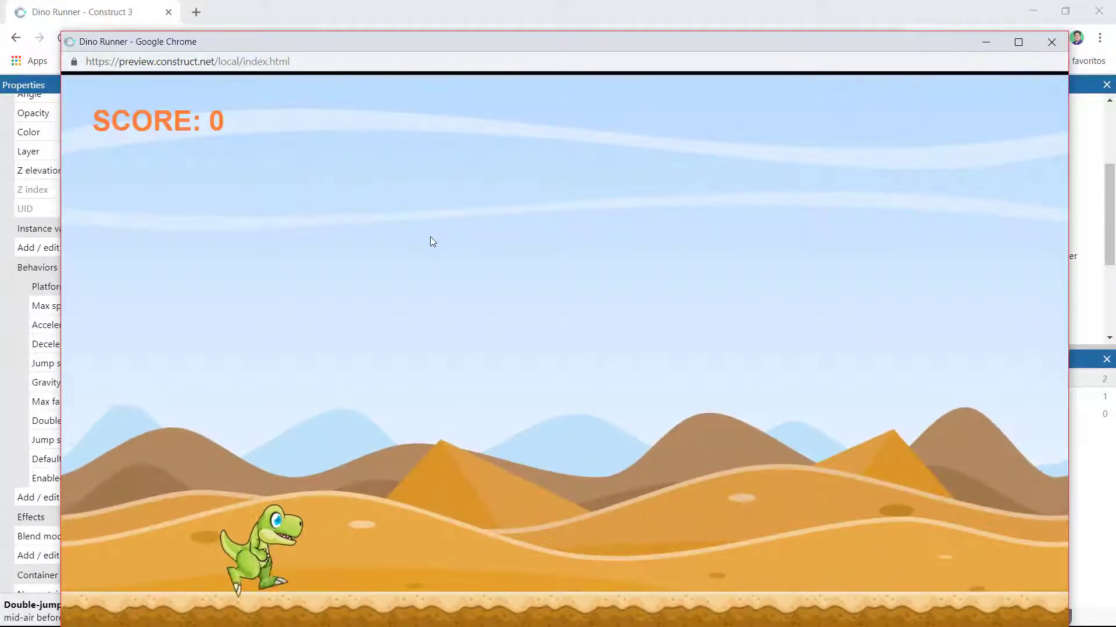
pyautogui.click(536, 455)
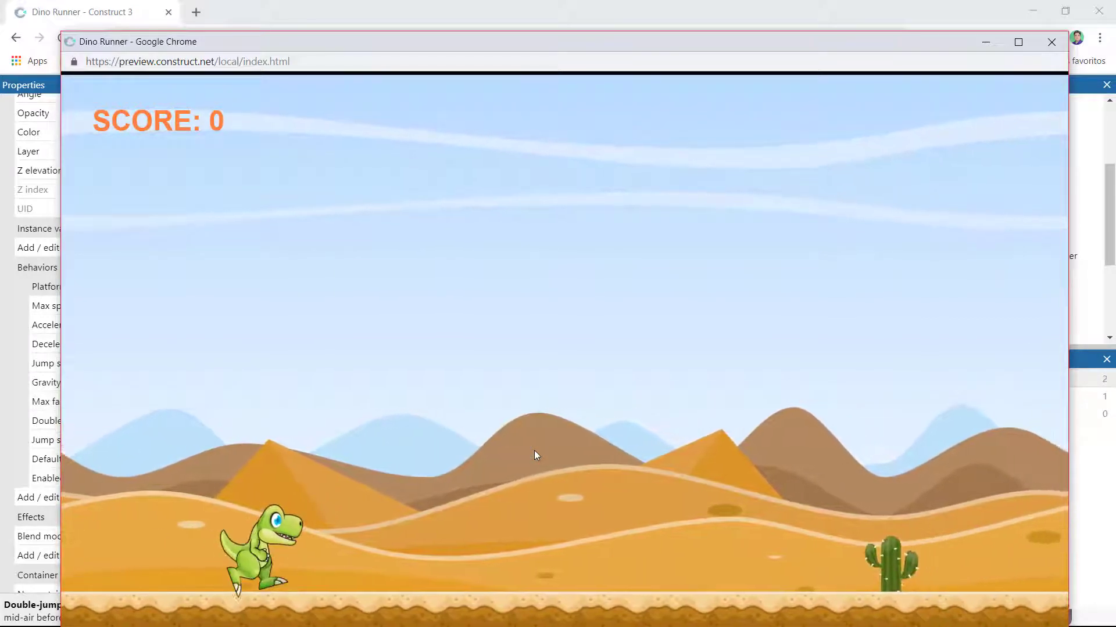
pyautogui.click(625, 499)
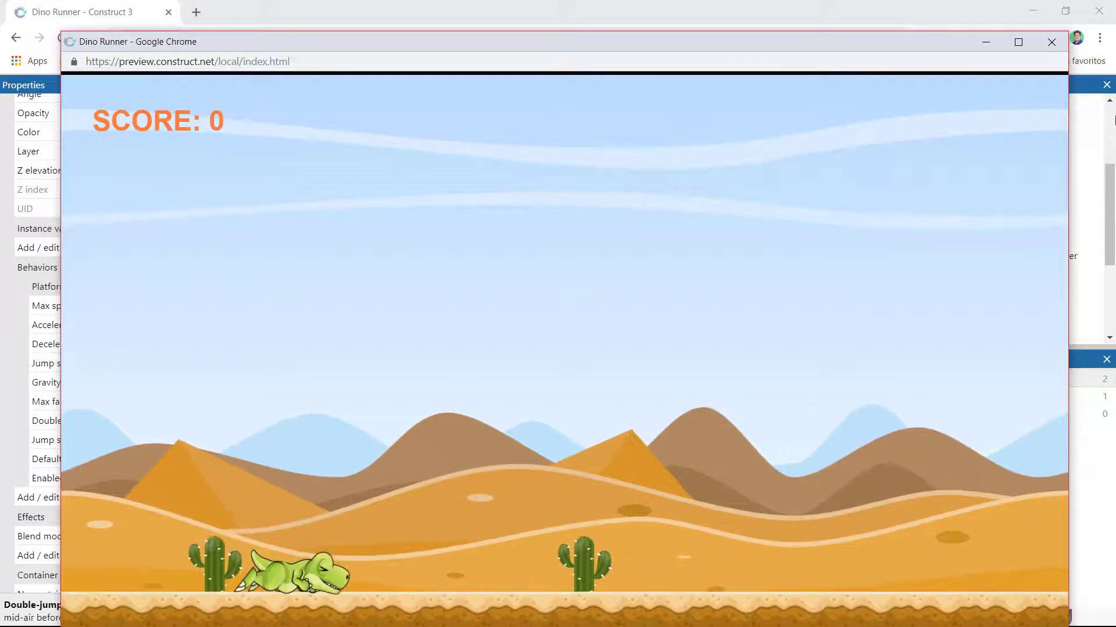
pyautogui.click(1051, 43)
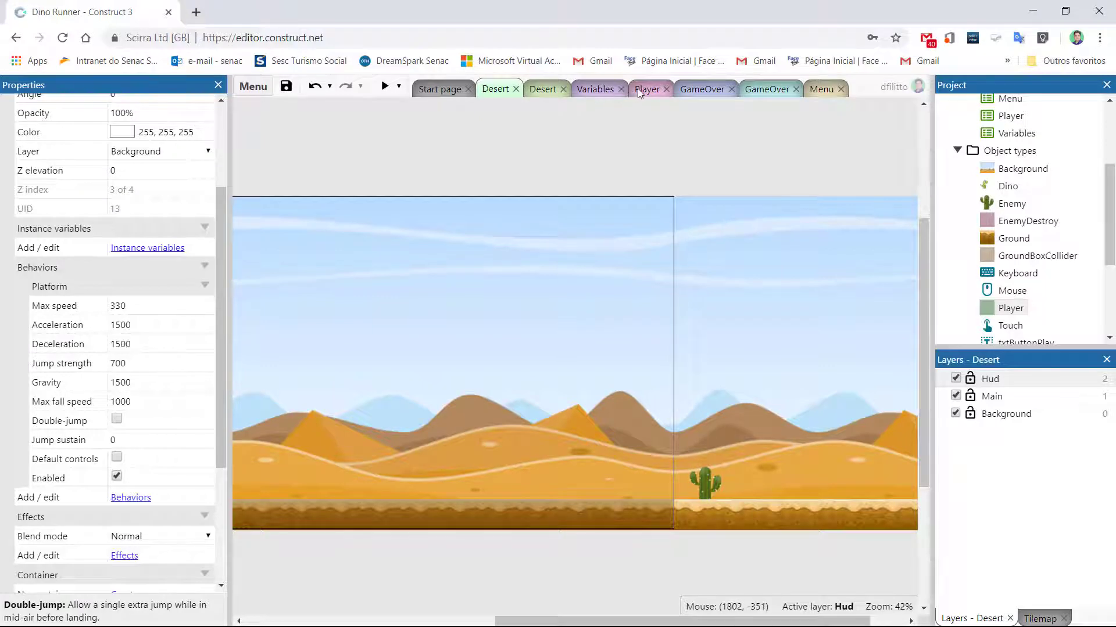
# Change the start-of-layout action to set GroundMovent to 6 instead of 4, then preview.
pyautogui.click(546, 91)
pyautogui.scroll(5, 452, 215)
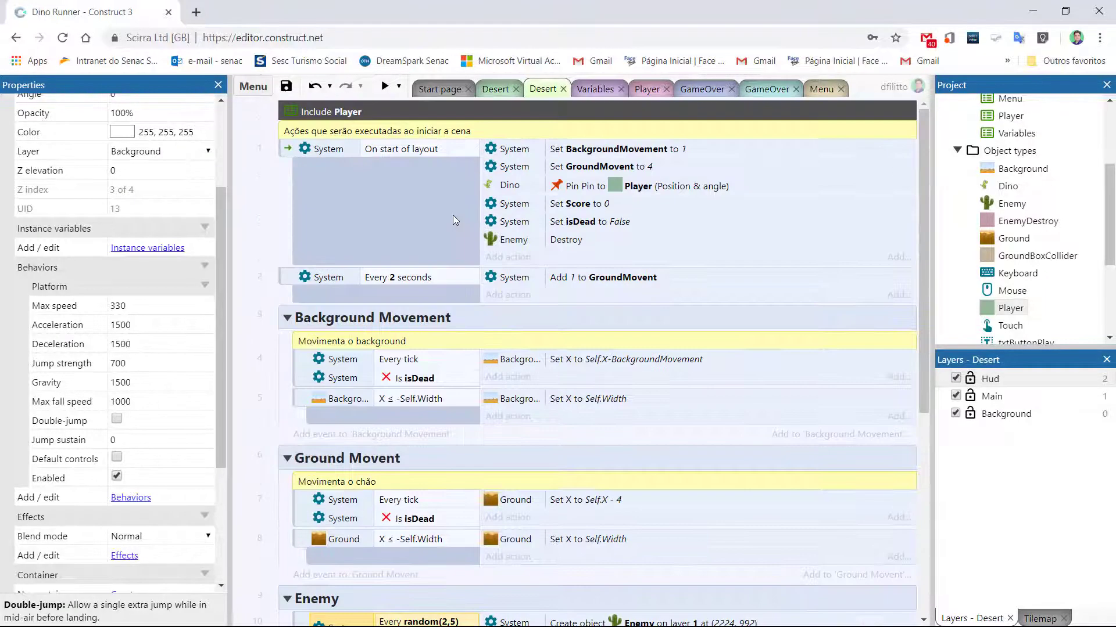
pyautogui.click(602, 167)
pyautogui.doubleClick(602, 167)
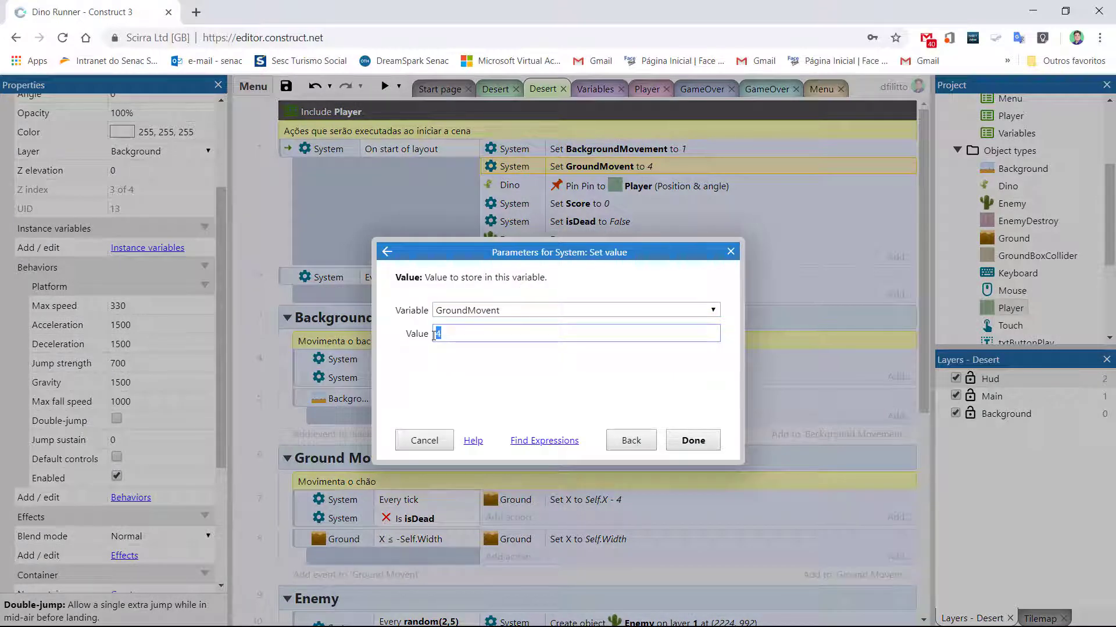
pyautogui.write('5')
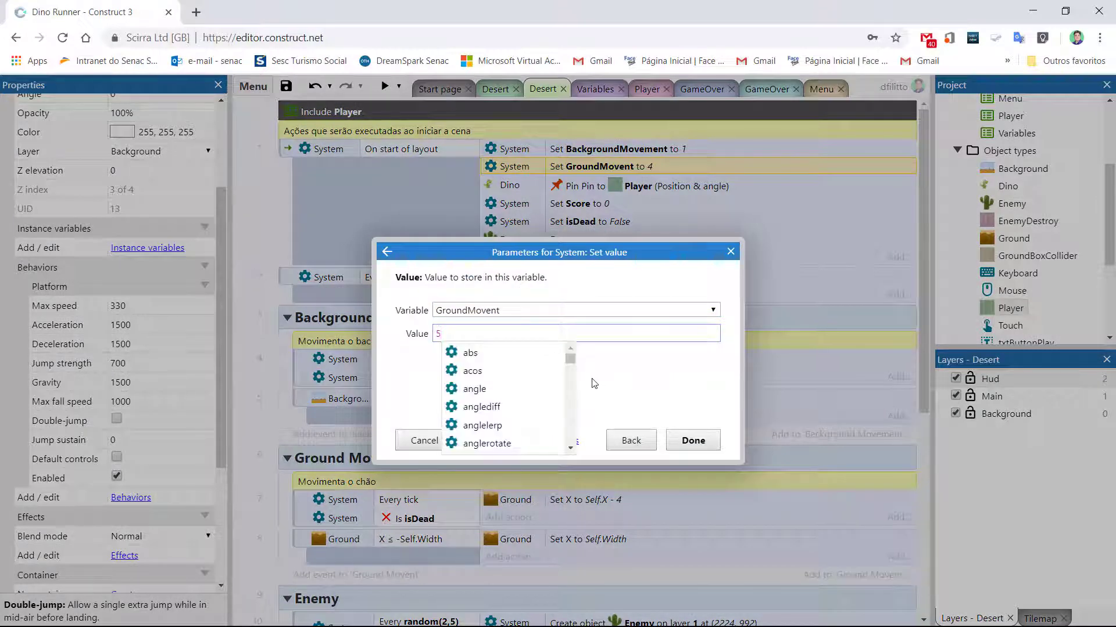
pyautogui.press('BackSpace')
pyautogui.write('6')
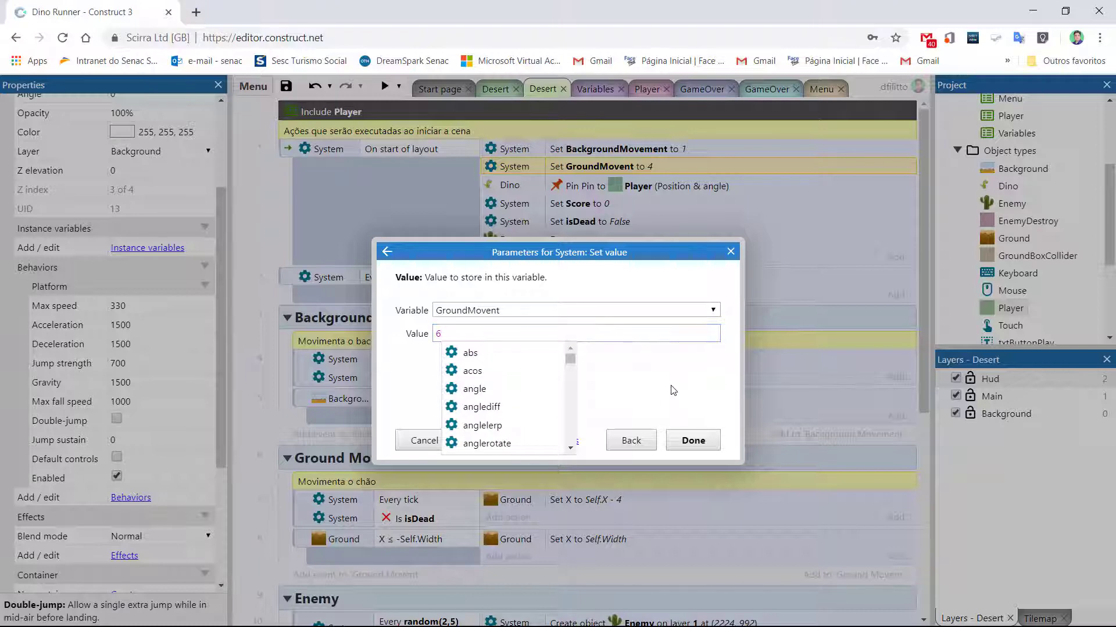
pyautogui.click(693, 442)
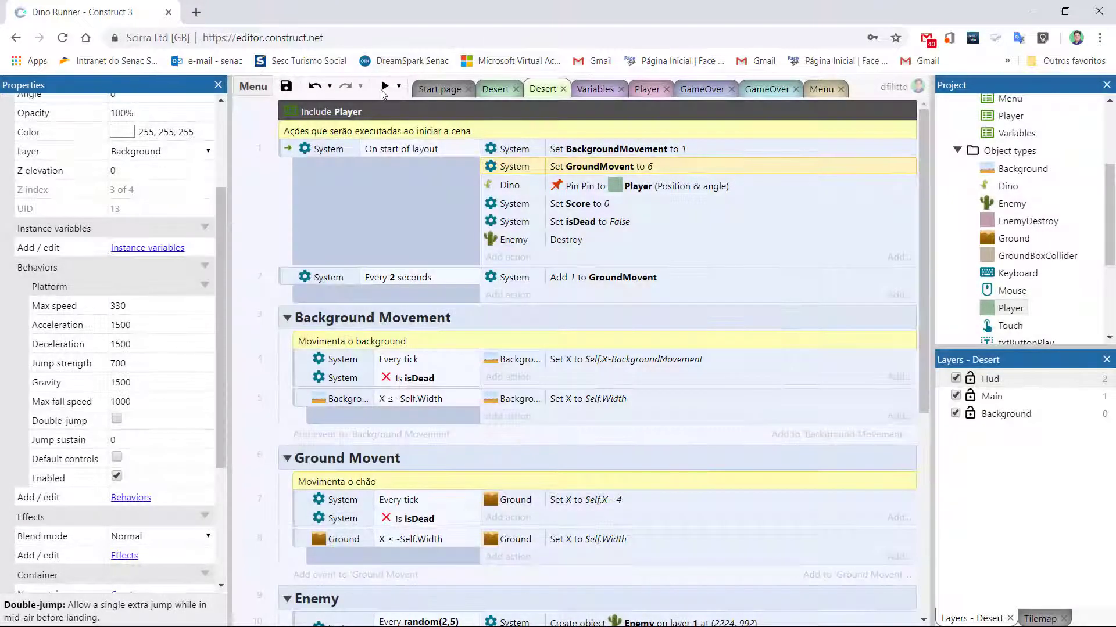
pyautogui.click(383, 88)
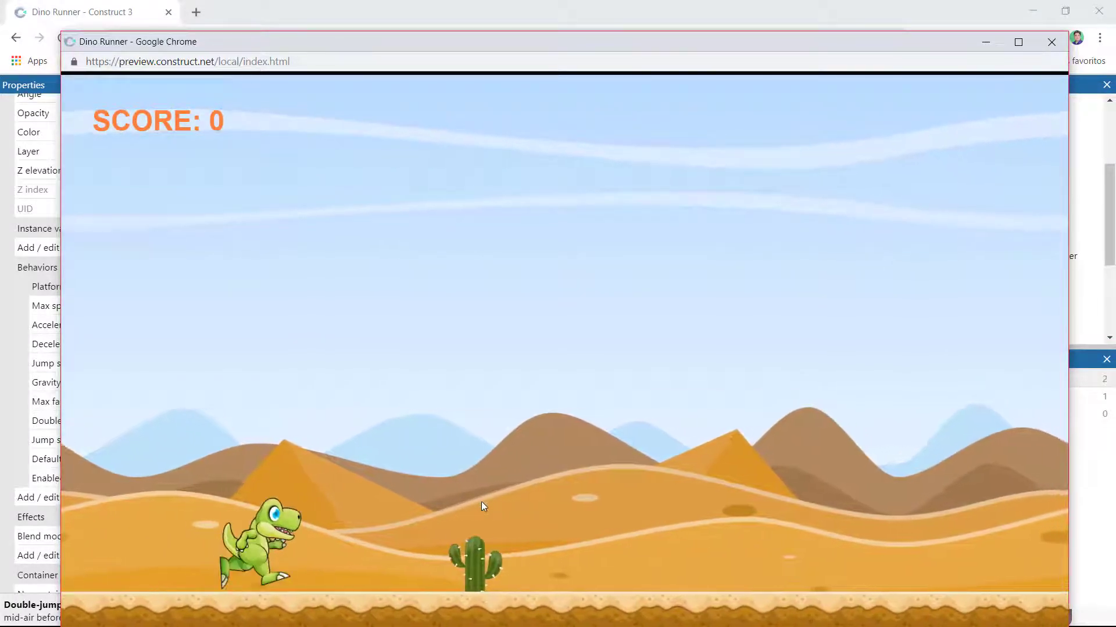
pyautogui.press('space')
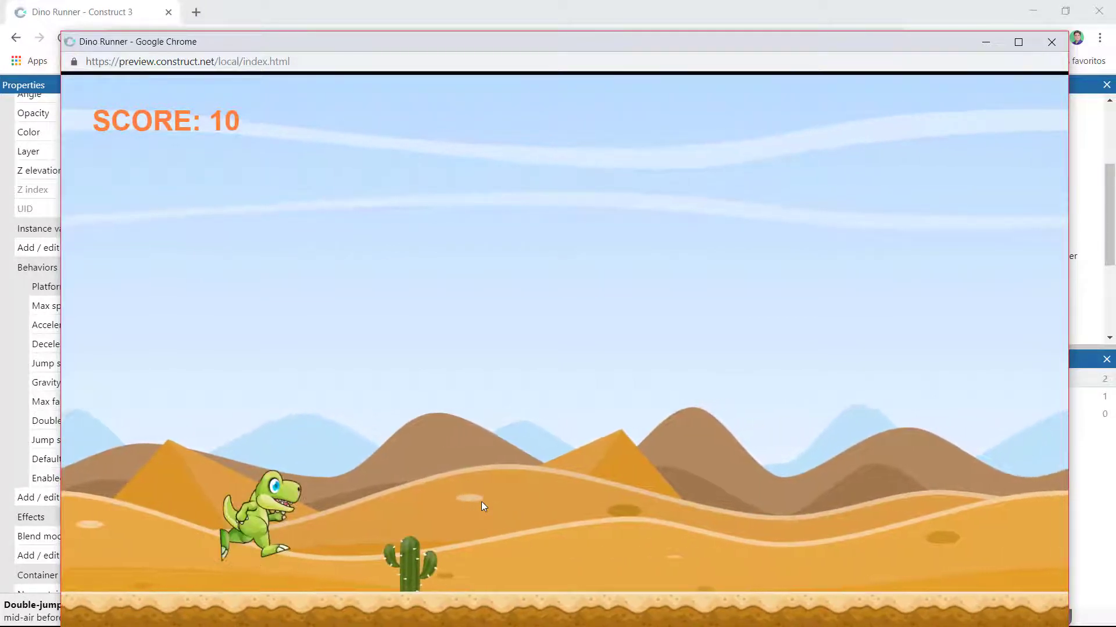
pyautogui.press('space')
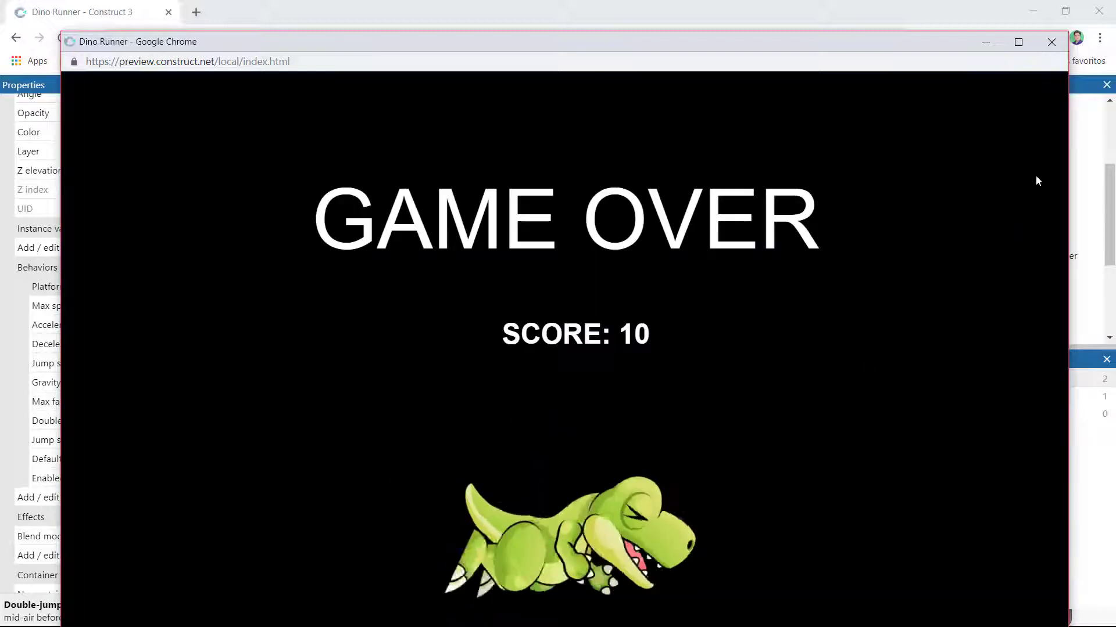
pyautogui.click(1051, 43)
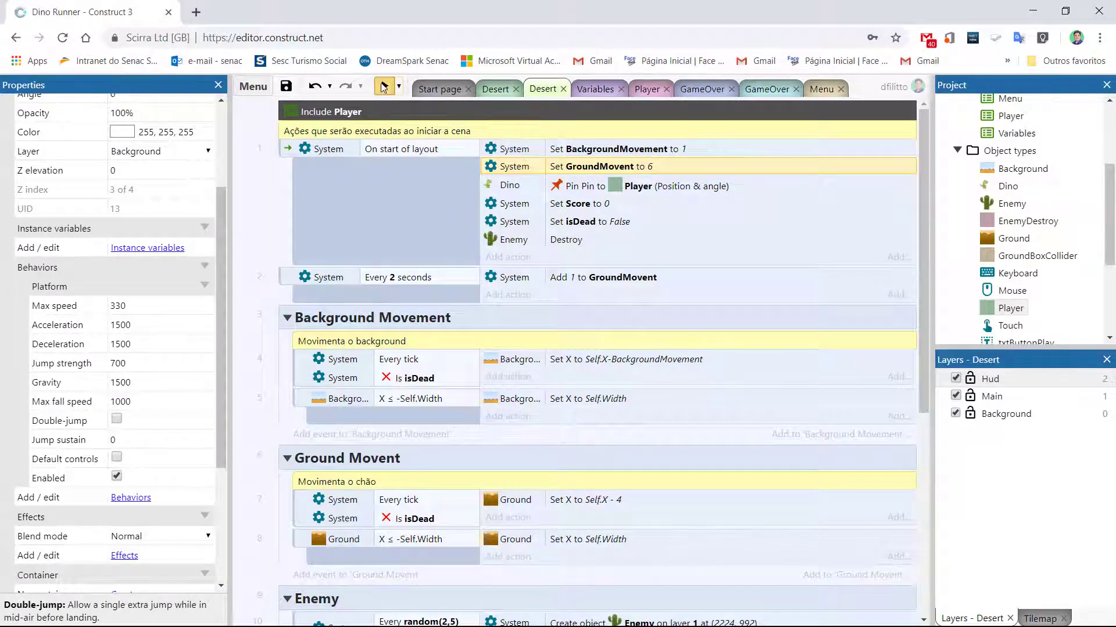
pyautogui.click(383, 87)
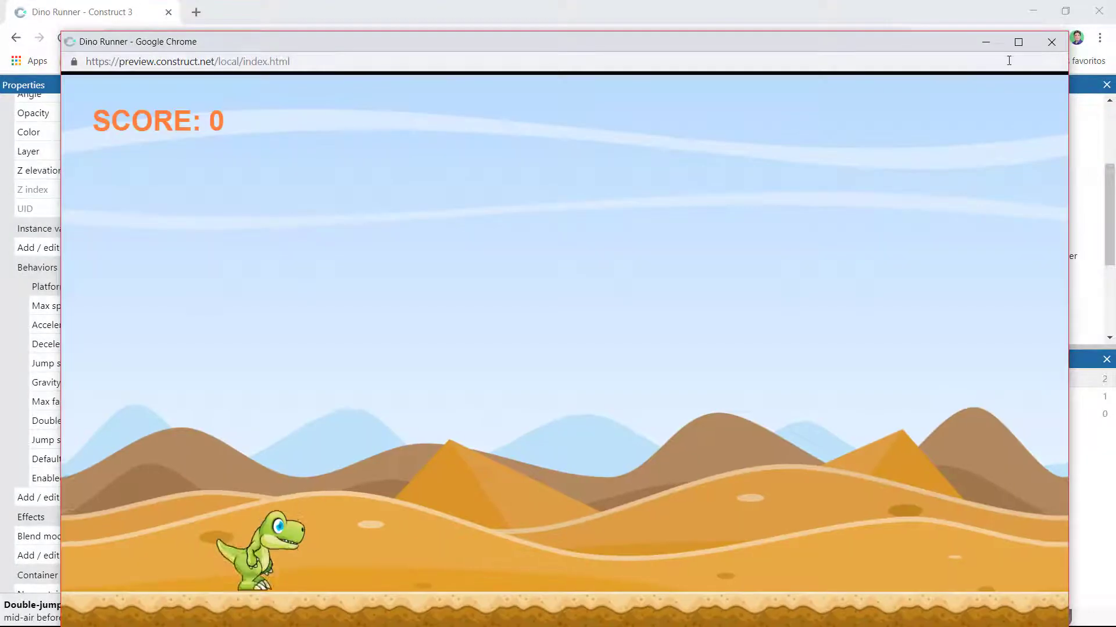
pyautogui.click(1018, 41)
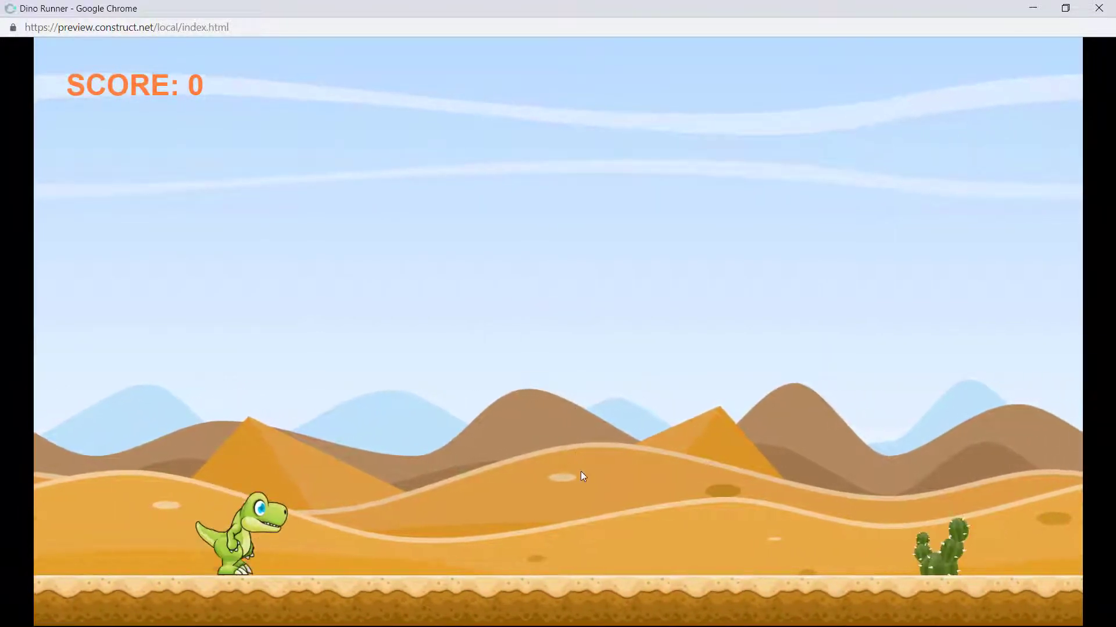
pyautogui.click(565, 499)
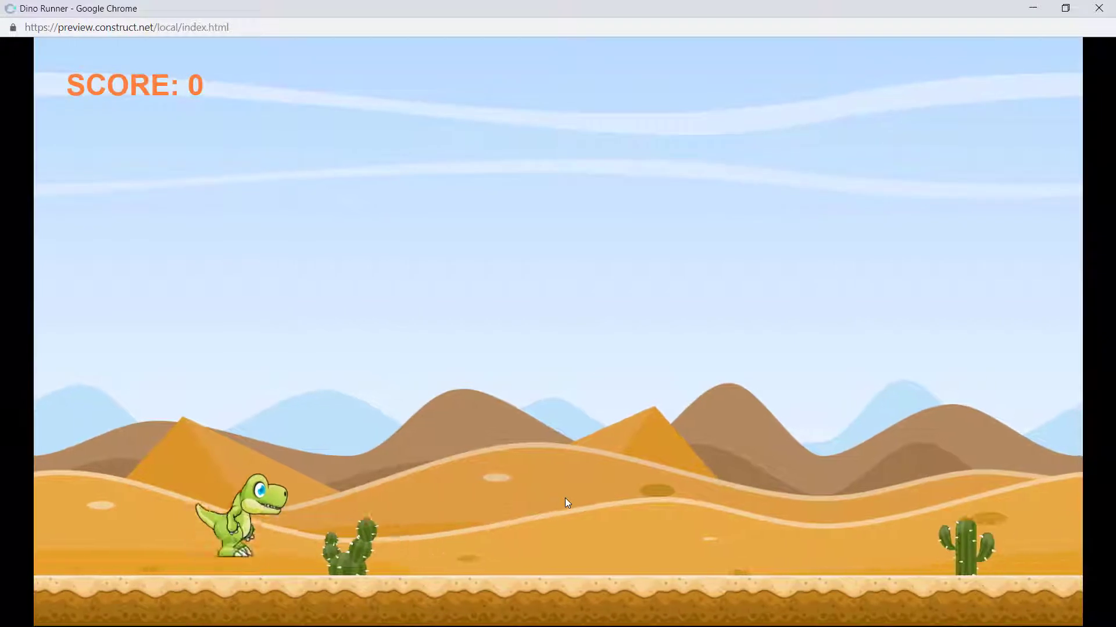
pyautogui.click(565, 498)
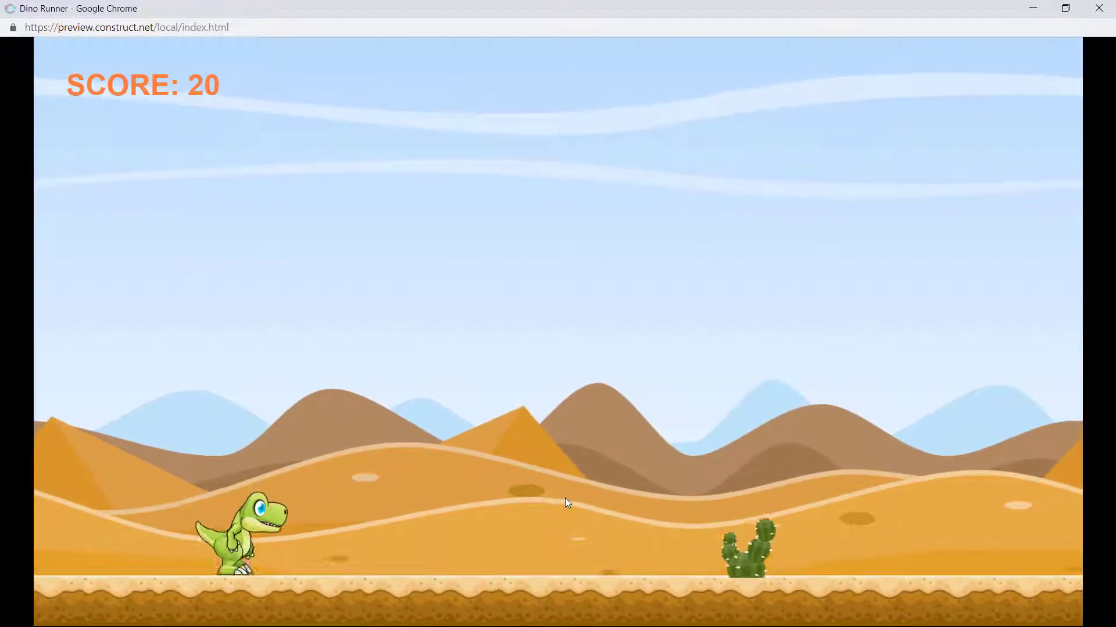
pyautogui.click(565, 499)
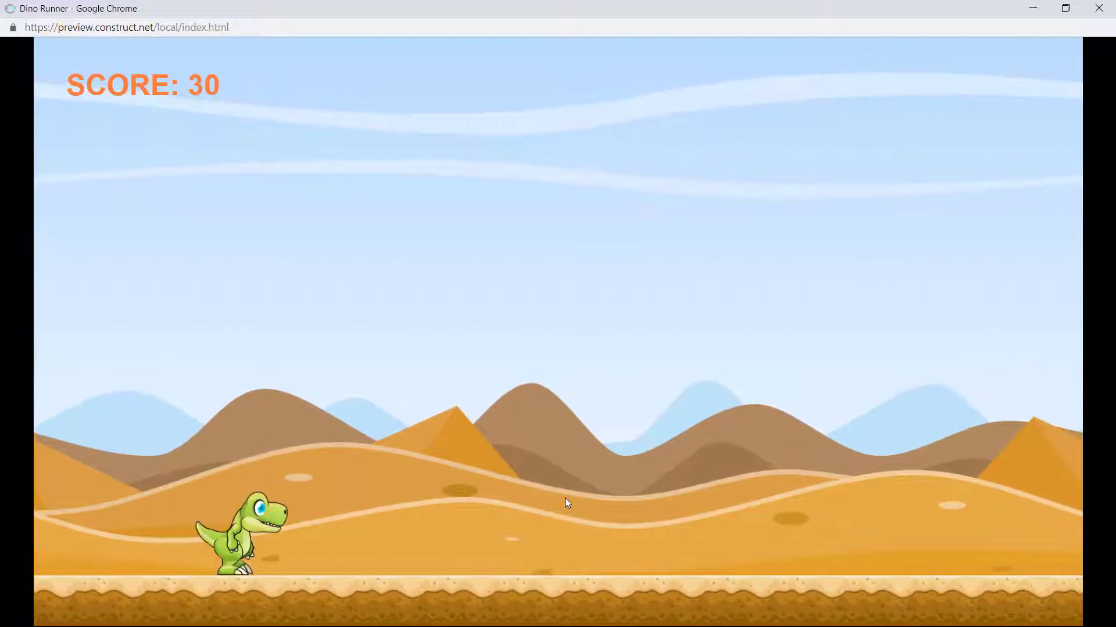
pyautogui.click(568, 503)
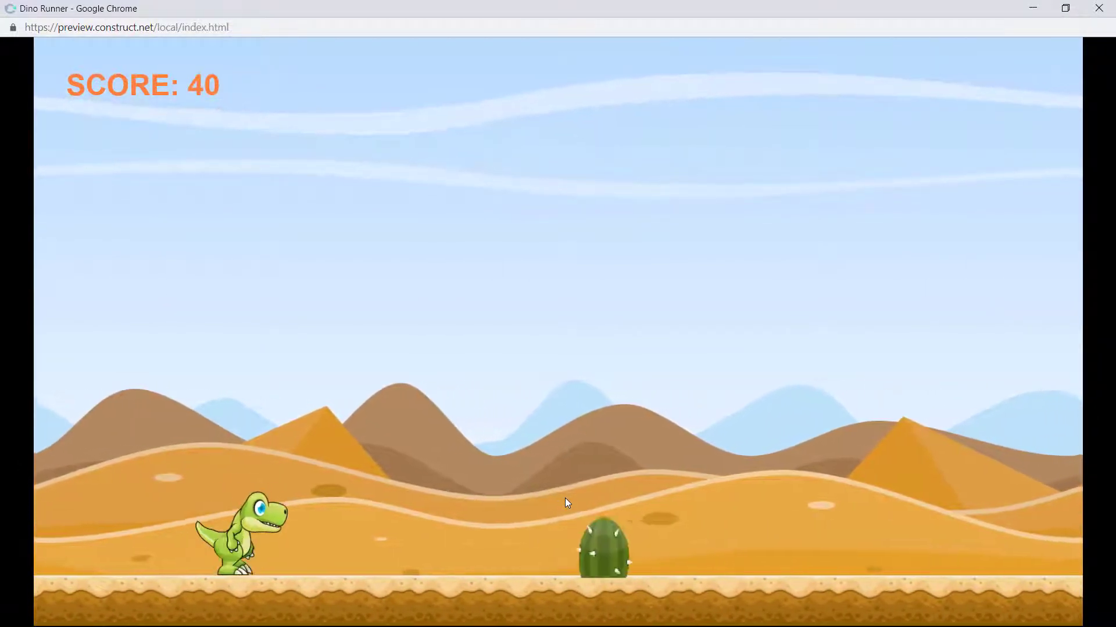
pyautogui.click(567, 501)
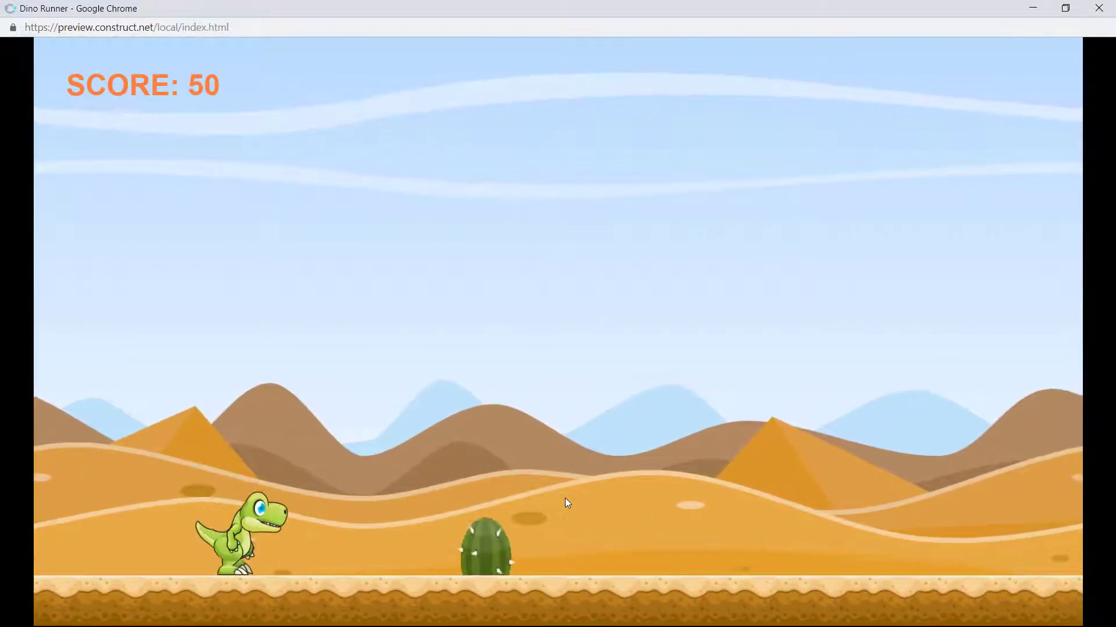
pyautogui.click(565, 499)
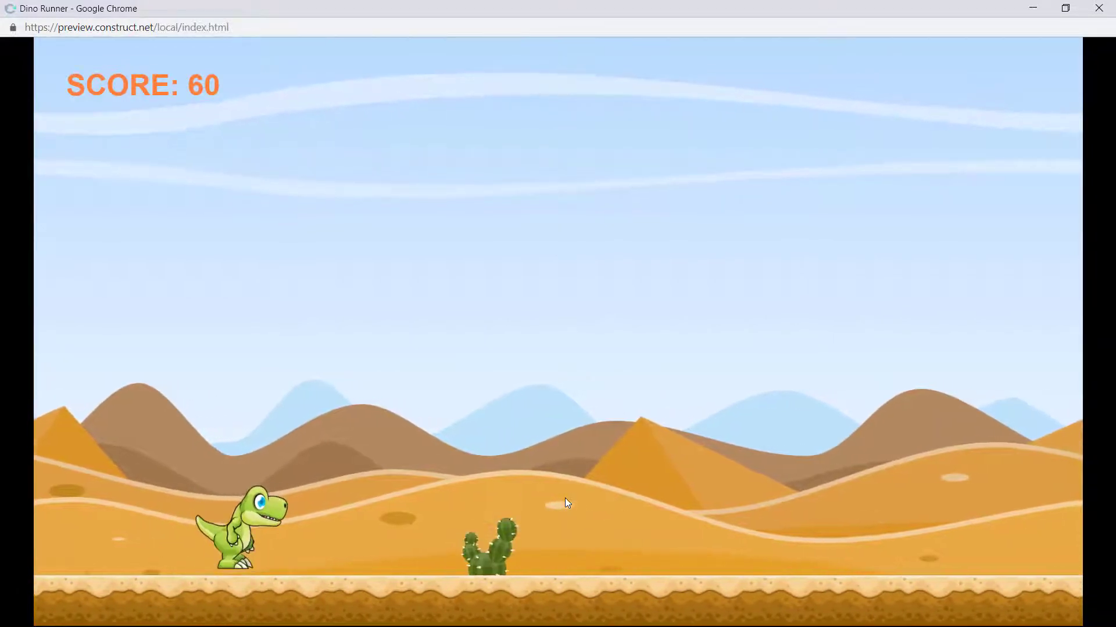
pyautogui.press('space')
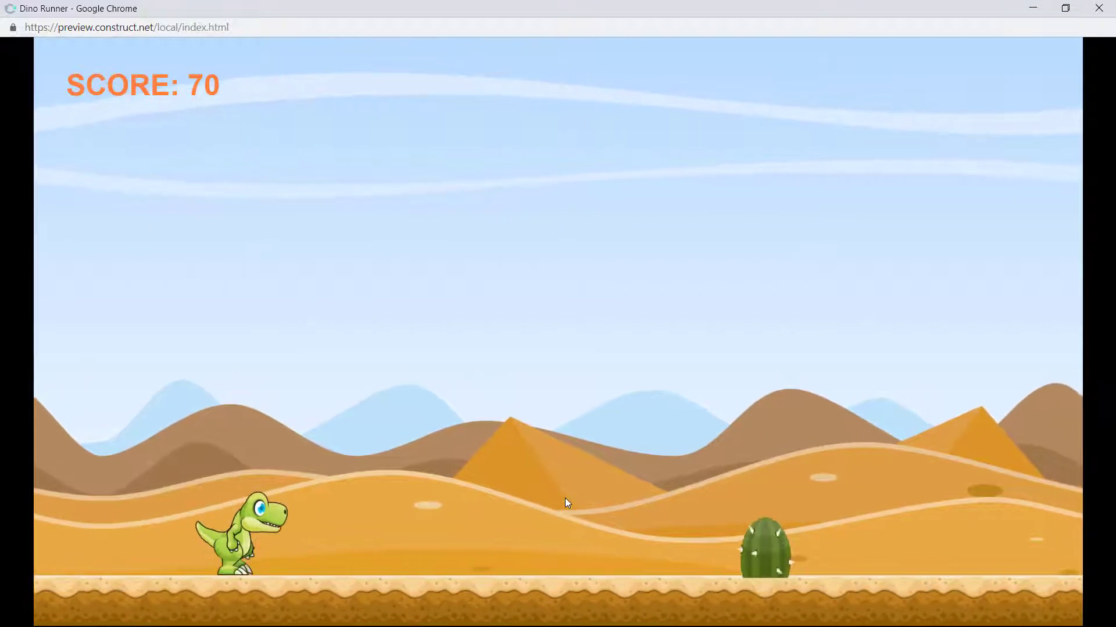
pyautogui.press('space')
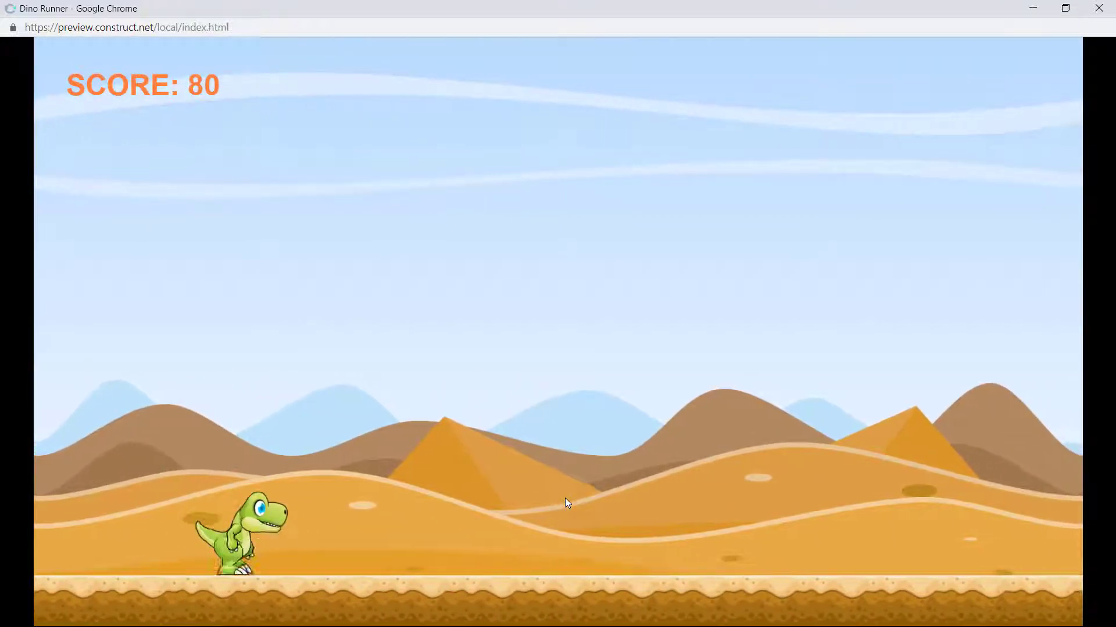
pyautogui.press('space')
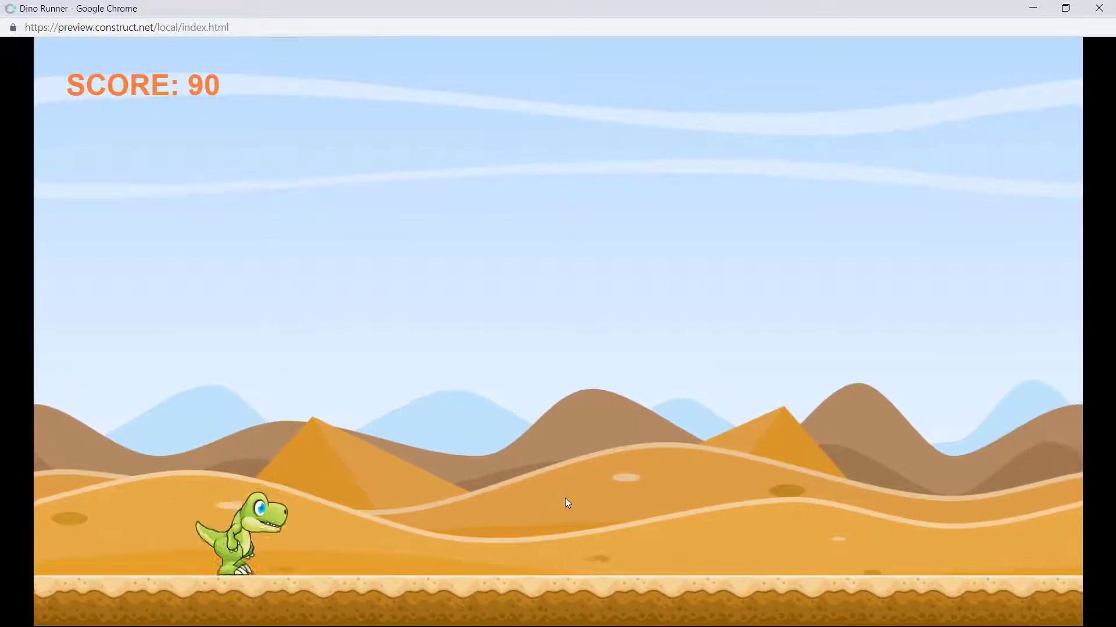
pyautogui.press('space')
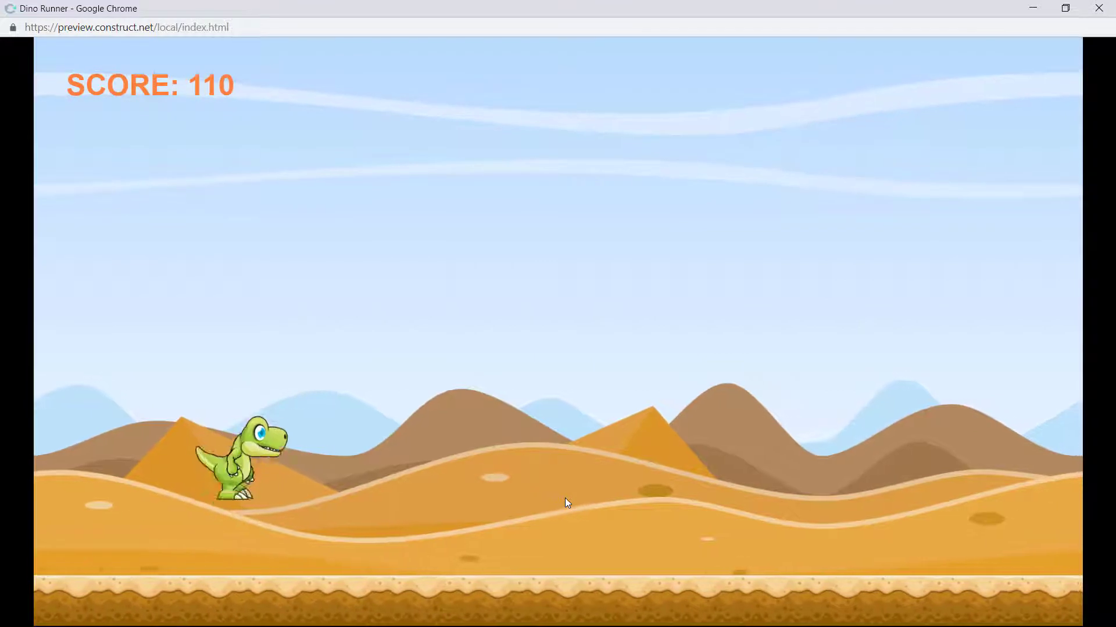
pyautogui.press('space')
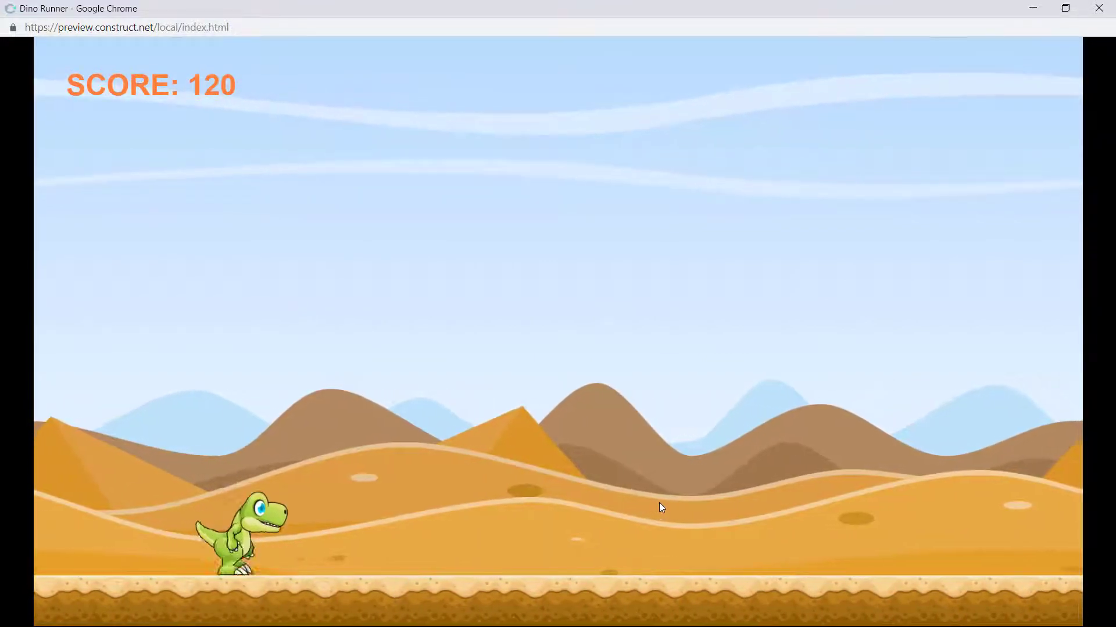
pyautogui.press('space')
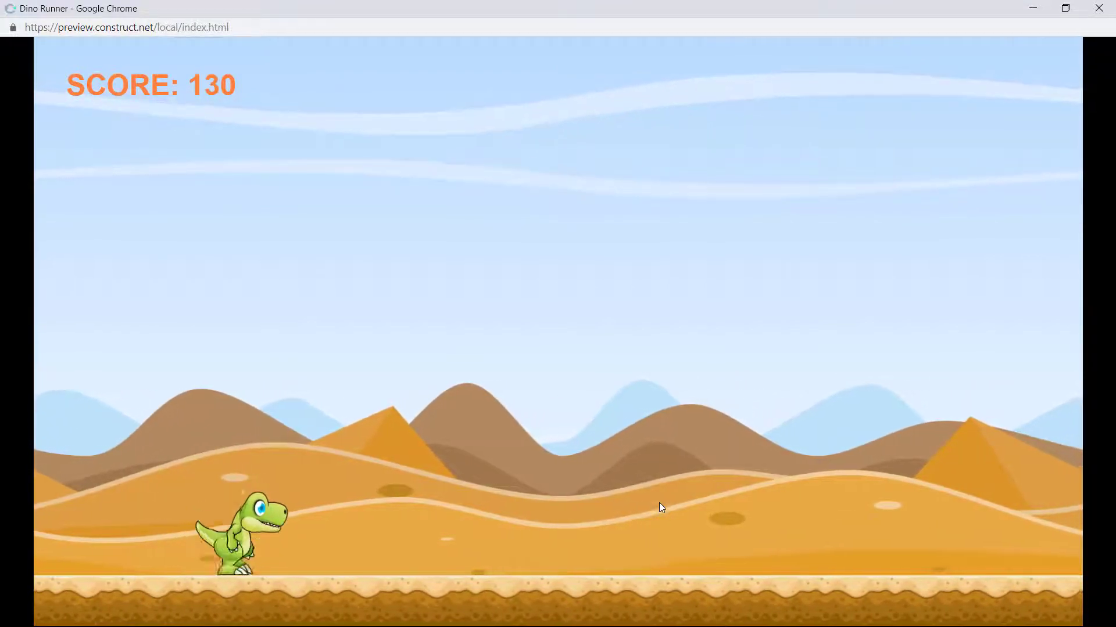
pyautogui.press('space')
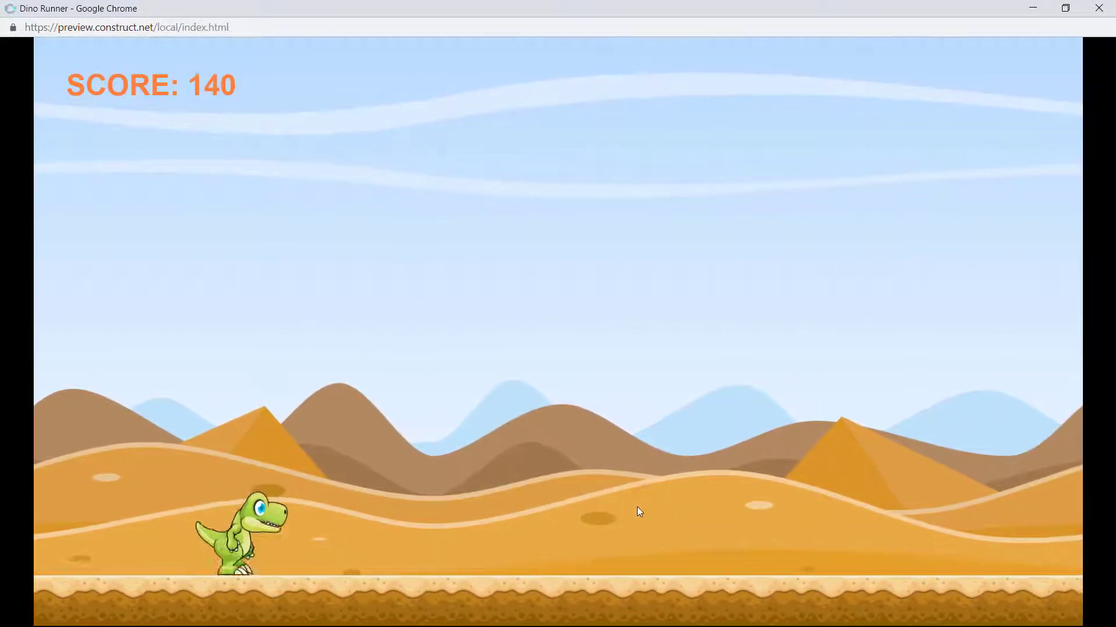
pyautogui.press('space')
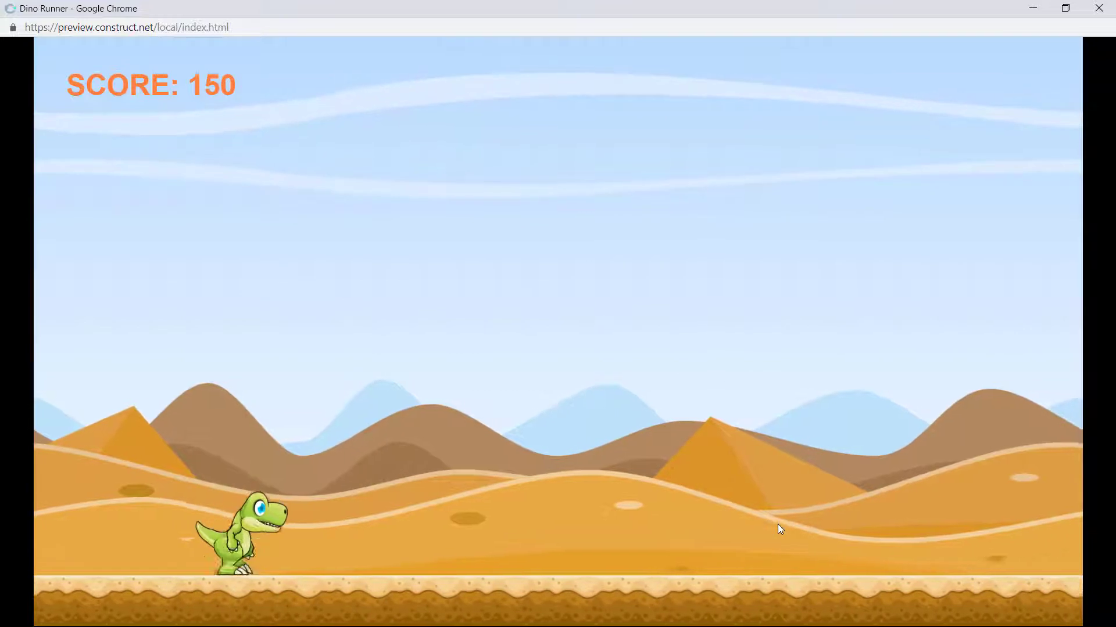
pyautogui.press('space')
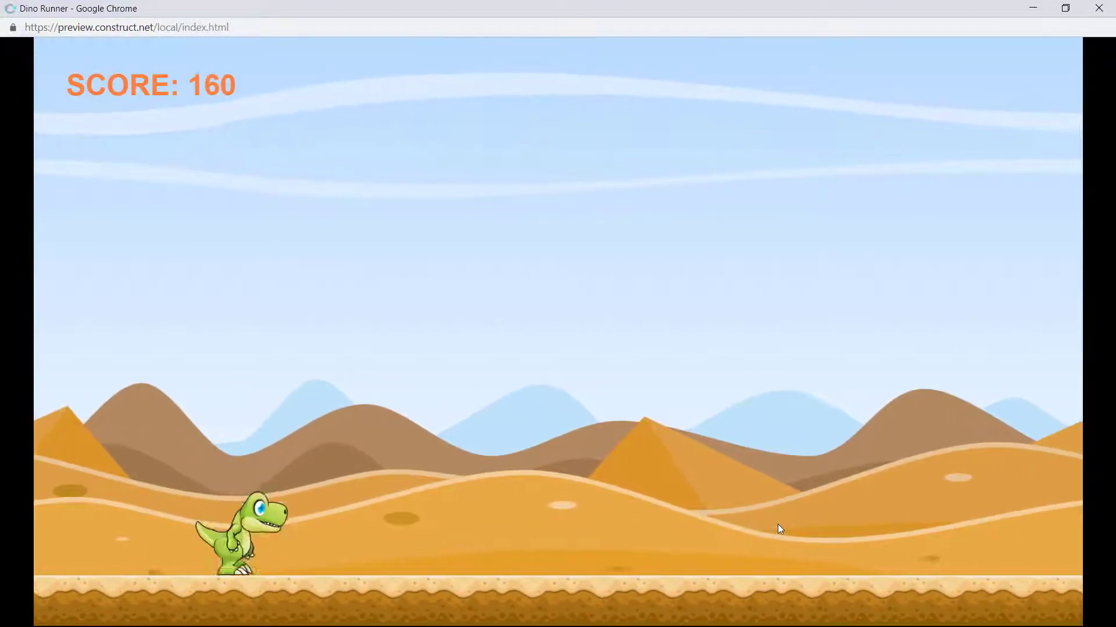
pyautogui.press('space')
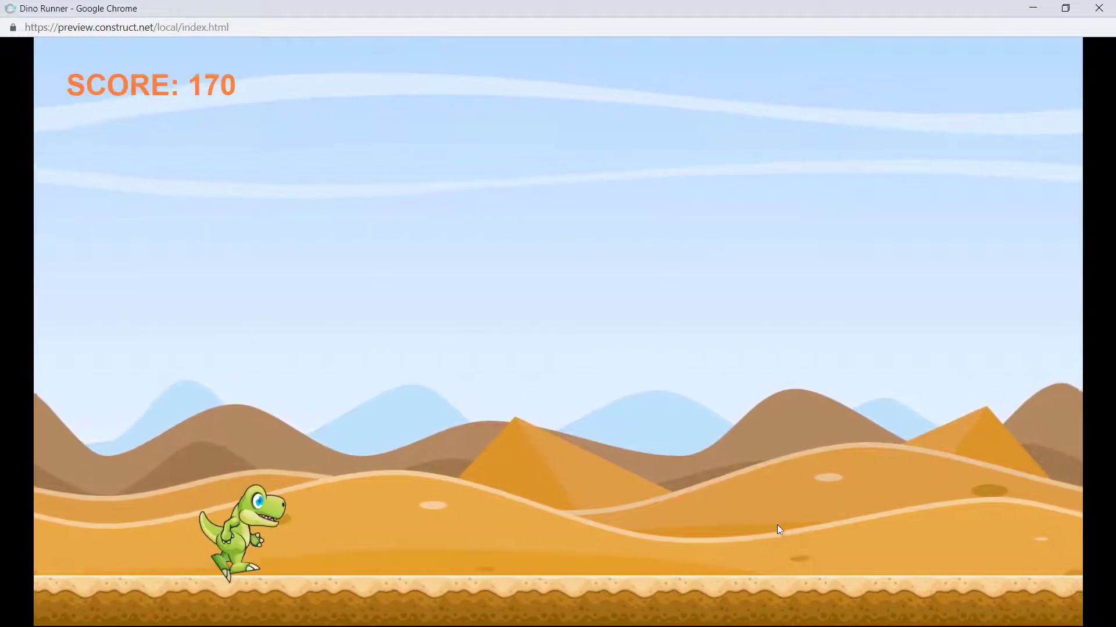
pyautogui.press('space')
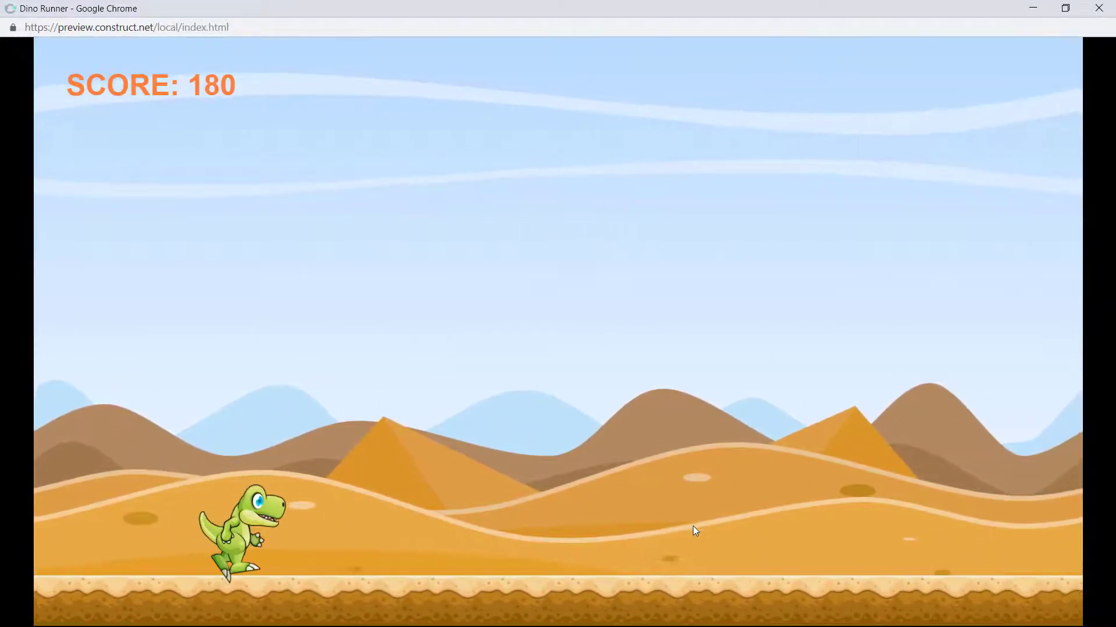
pyautogui.press('space')
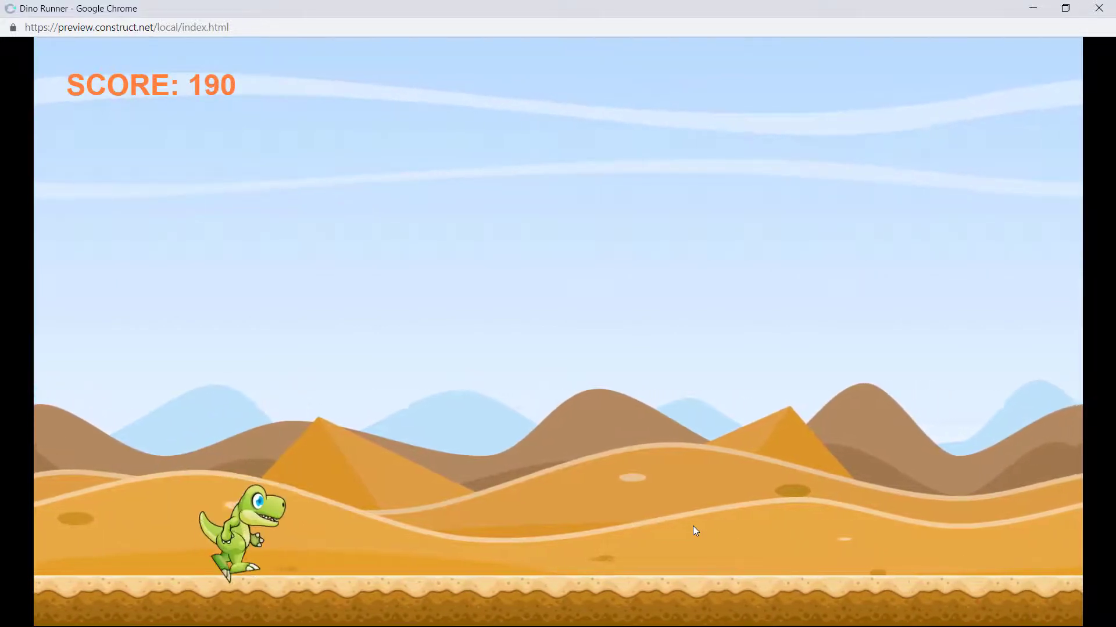
pyautogui.press('space')
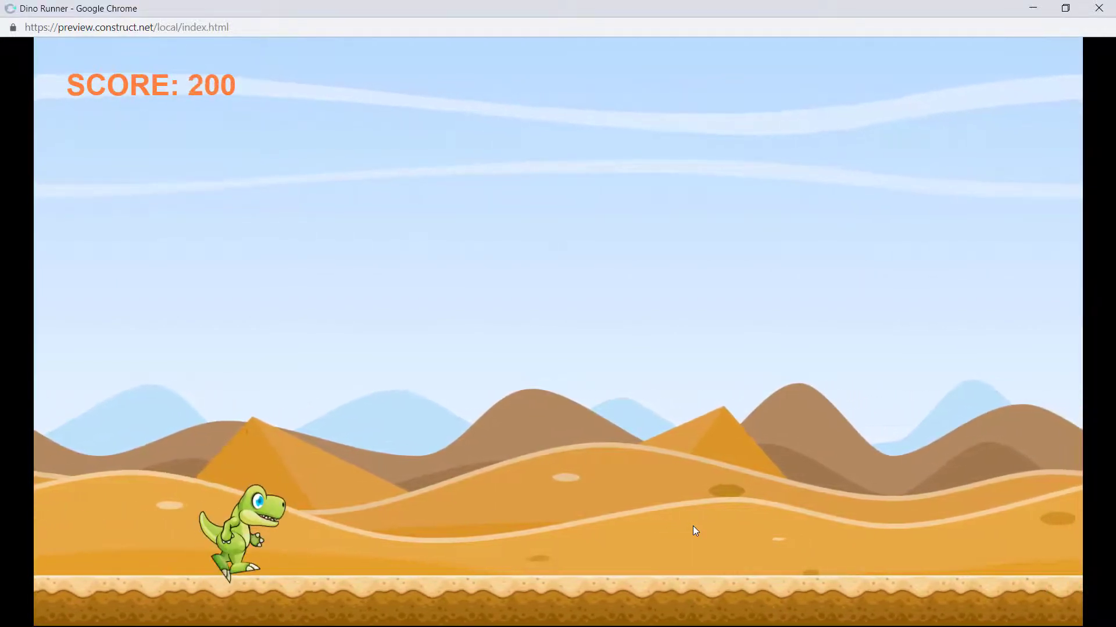
pyautogui.press('space')
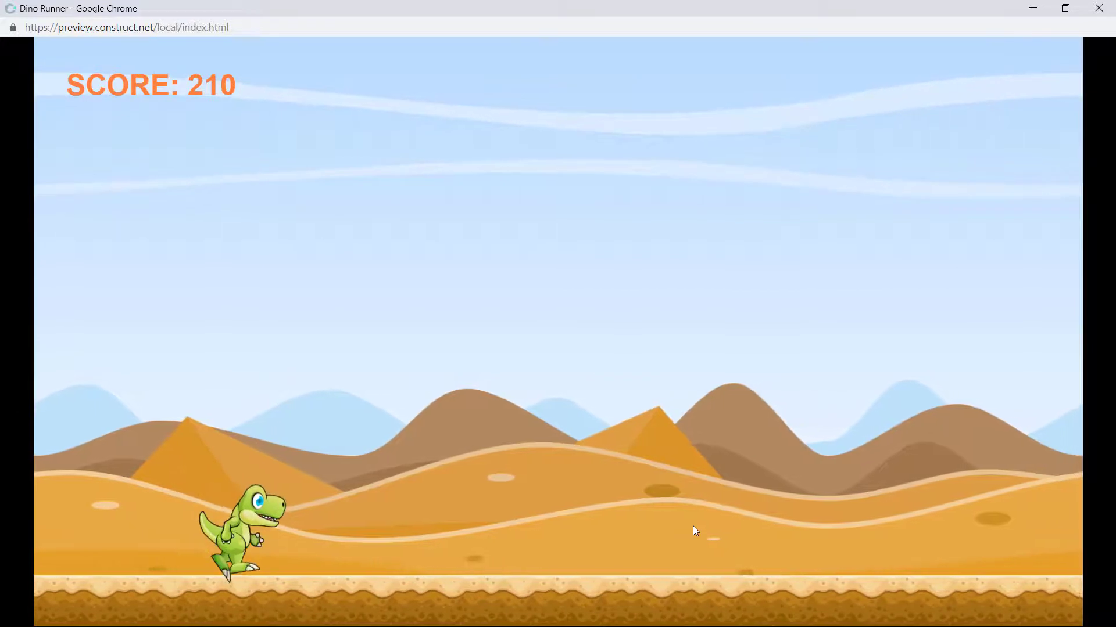
pyautogui.press('space')
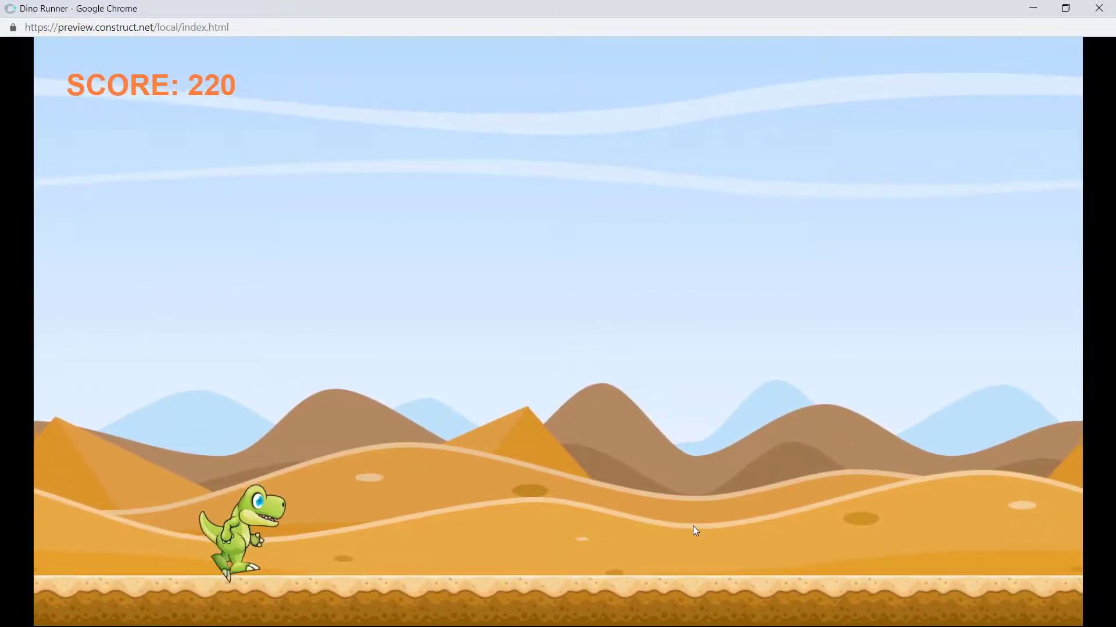
pyautogui.press('space')
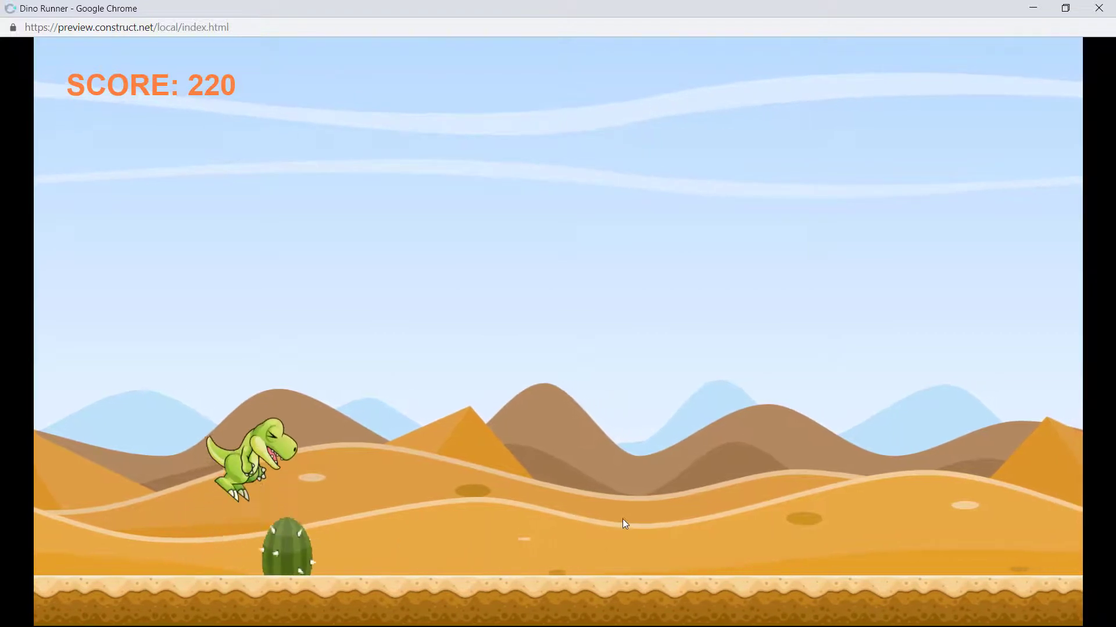